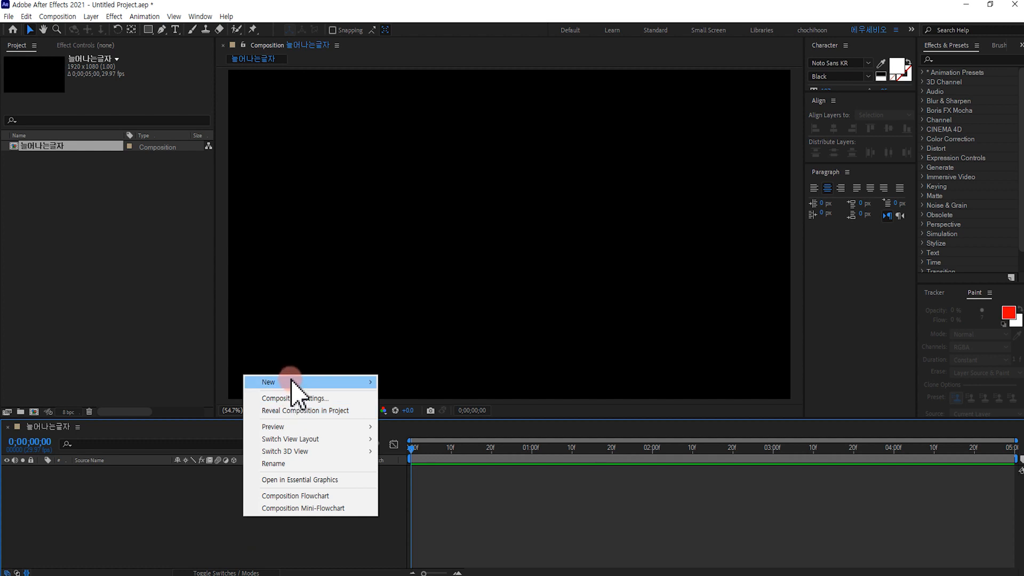
Create a text layer reading "늘어나는 글자" in the composition.
left_click(404, 399)
type("늘어나는 글자")
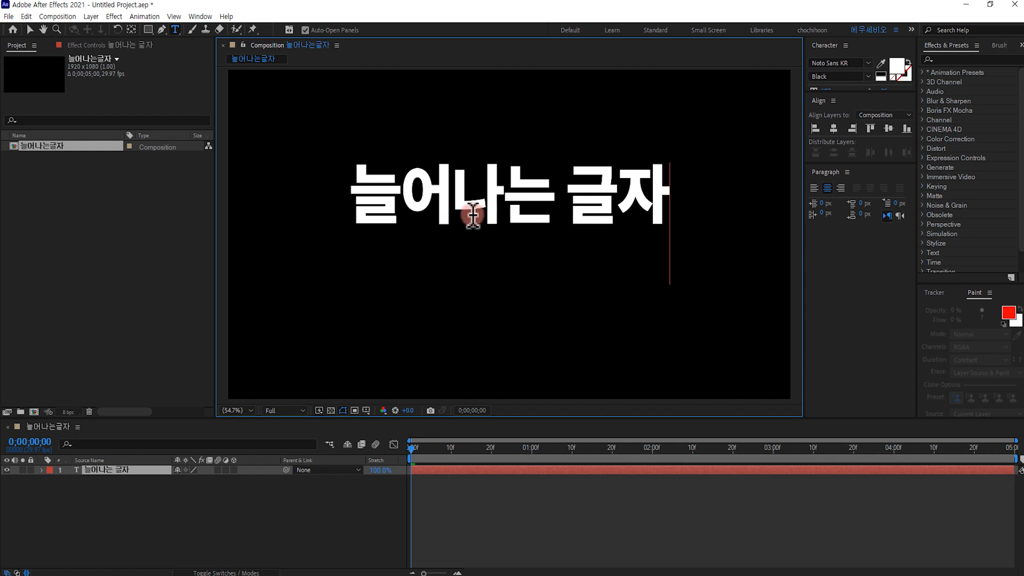
left_click(29, 30)
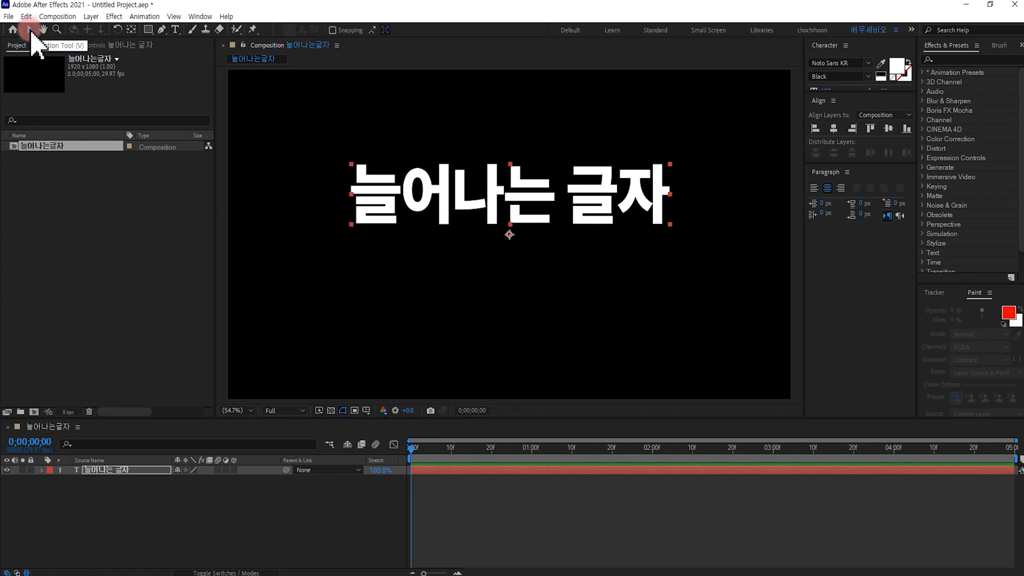
left_click(520, 243)
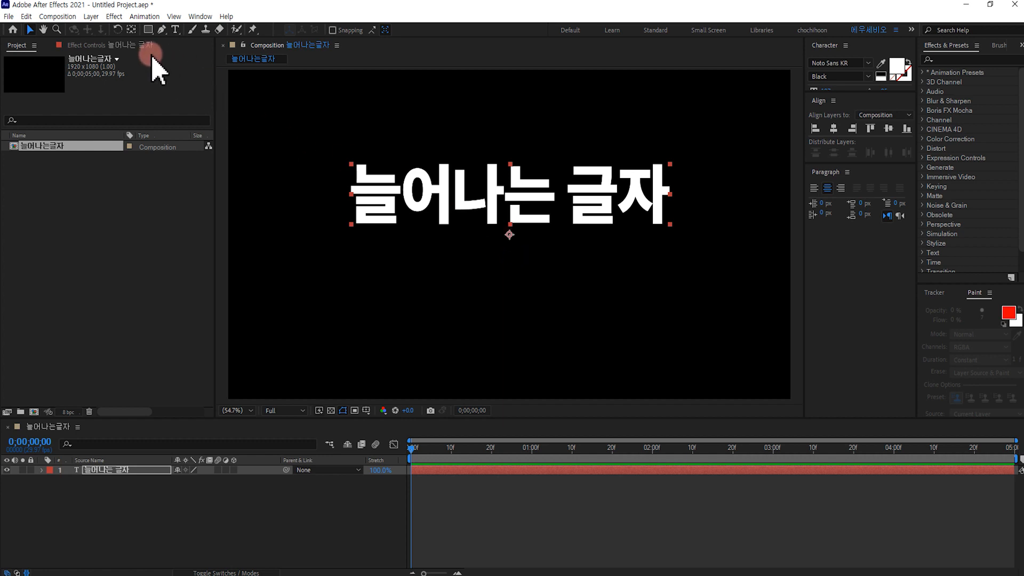
Move the text layer's anchor point to the middle of the text and centre the layer horizontally and vertically in the composition.
left_click(131, 30)
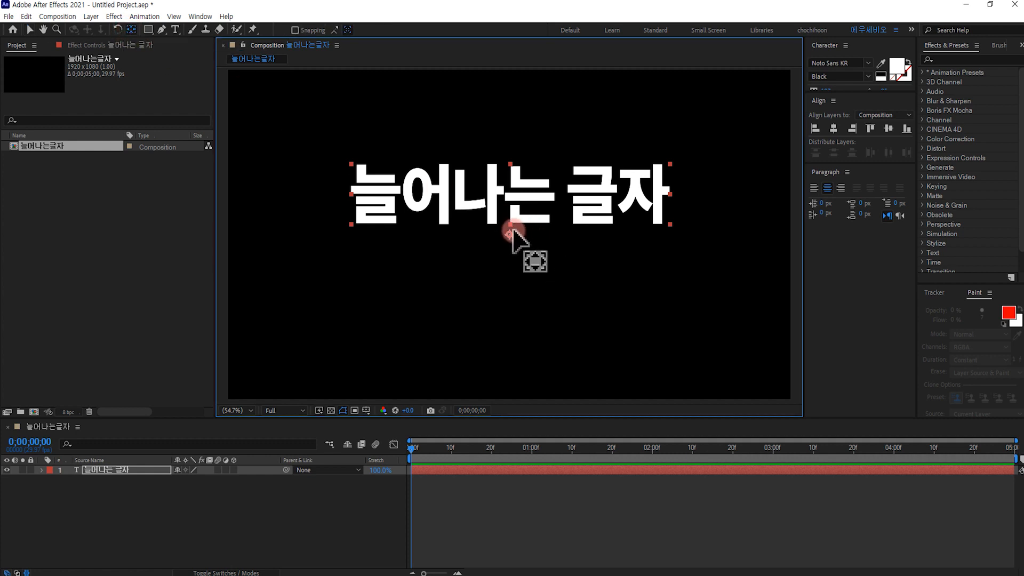
left_click_drag(512, 234, 511, 196)
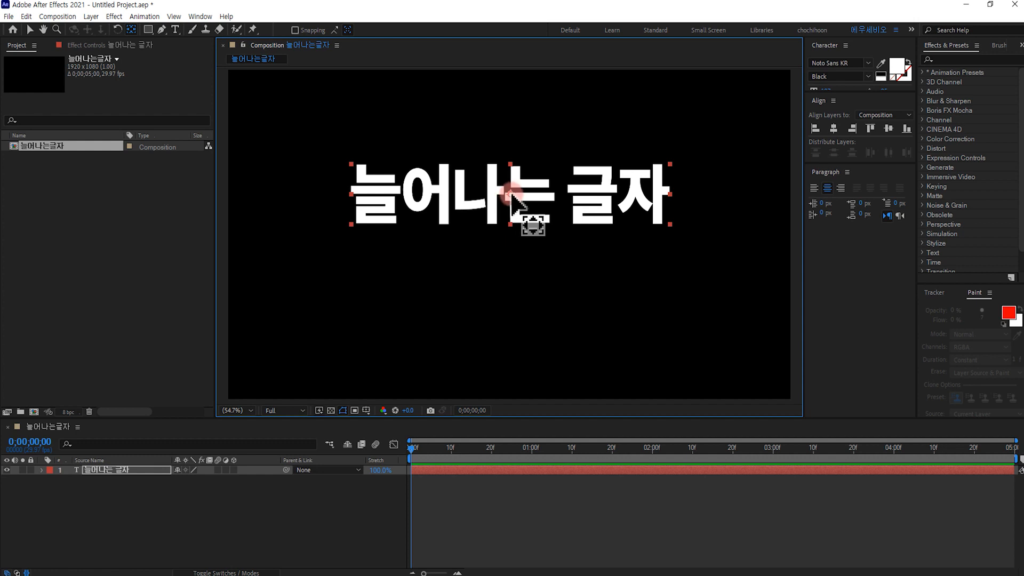
left_click(835, 129)
left_click(835, 130)
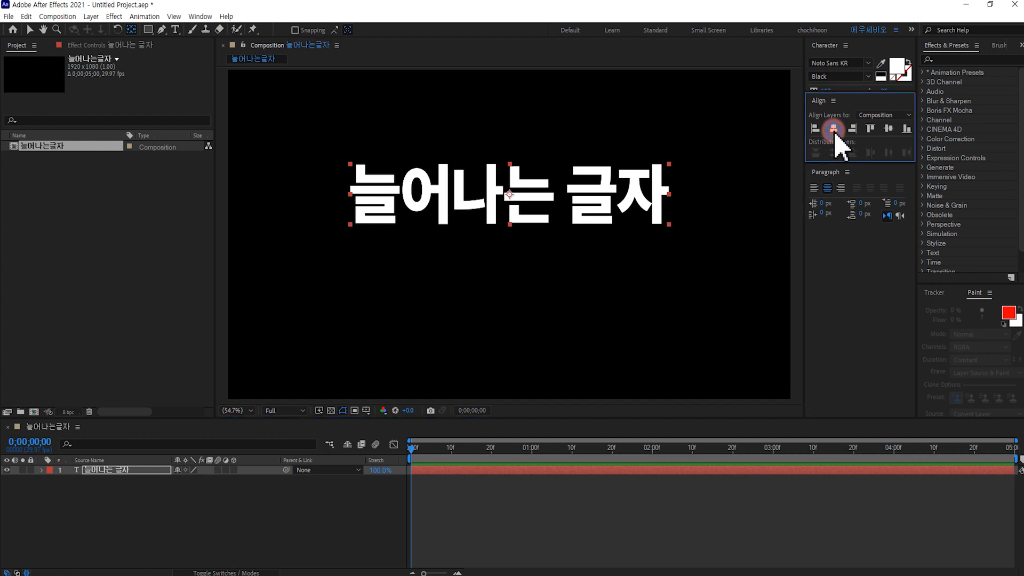
left_click(889, 129)
Reduce the text's font size to 163 px.
left_click(823, 91)
left_click_drag(823, 91, 812, 93)
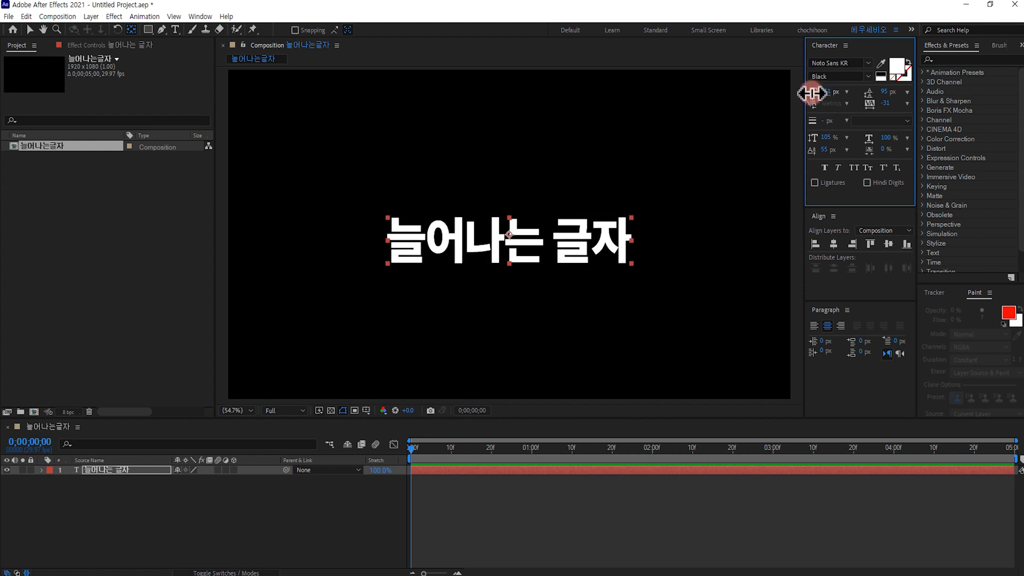
key("ctrl+z")
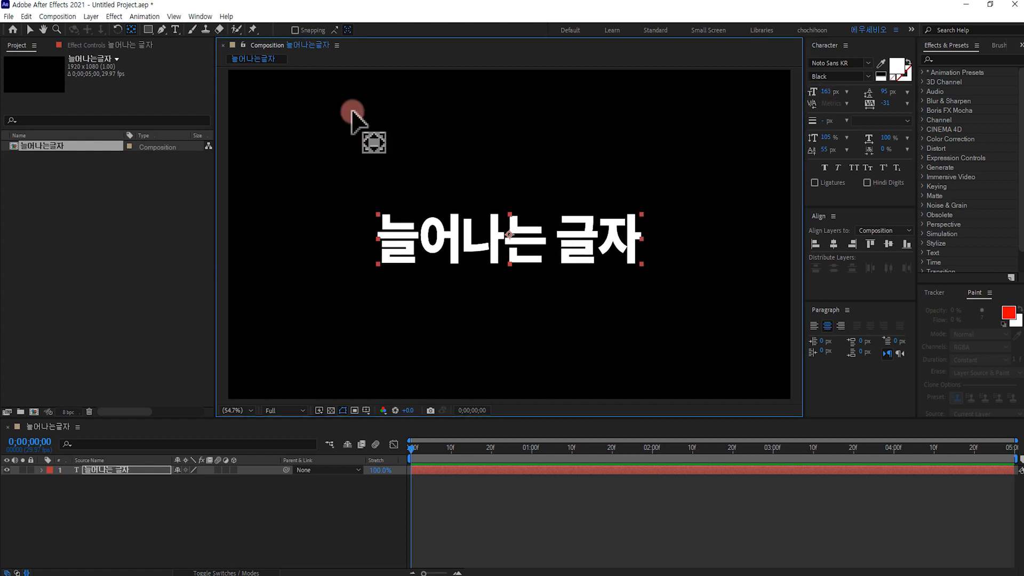
Recolour only the word "글자" in the text layer to lime green.
left_click(175, 29)
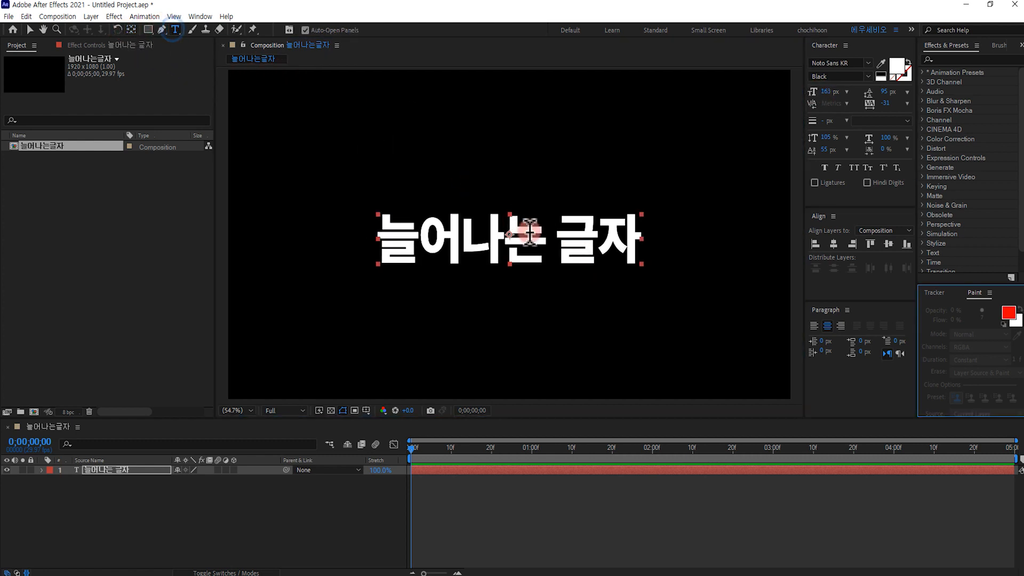
left_click(562, 243)
left_click_drag(564, 243, 642, 243)
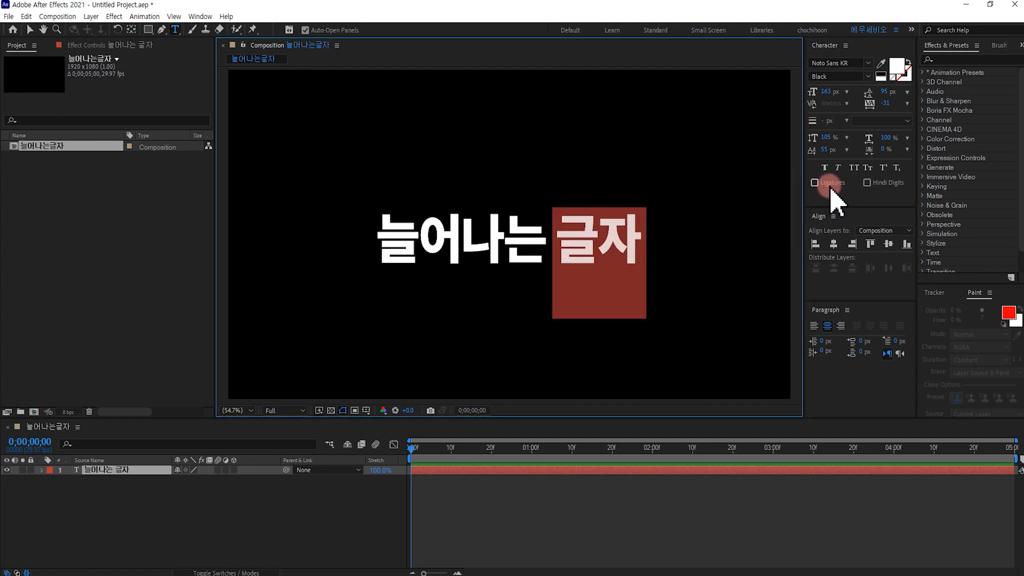
left_click(898, 67)
left_click(686, 213)
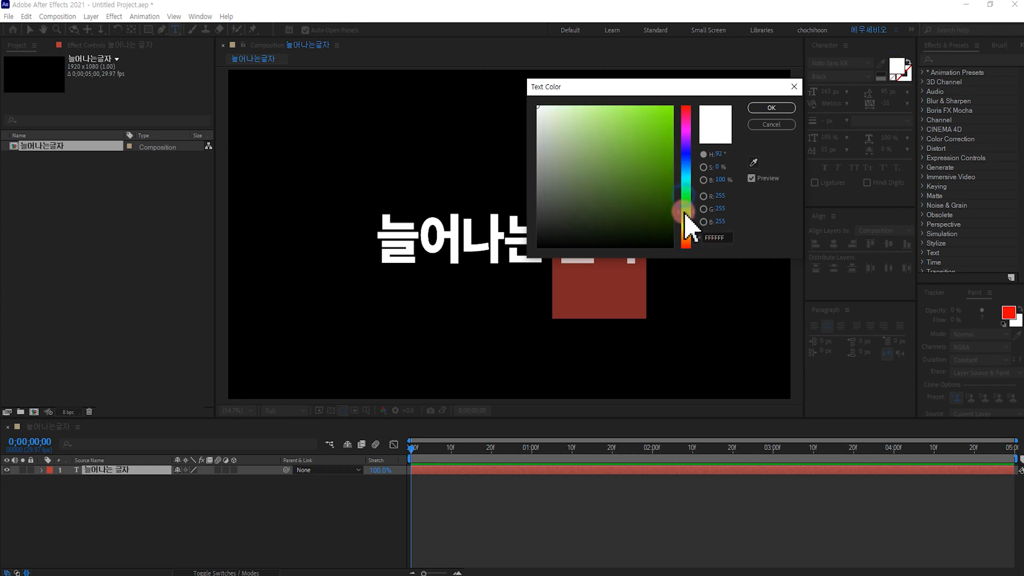
left_click(656, 113)
left_click(771, 108)
left_click(568, 241)
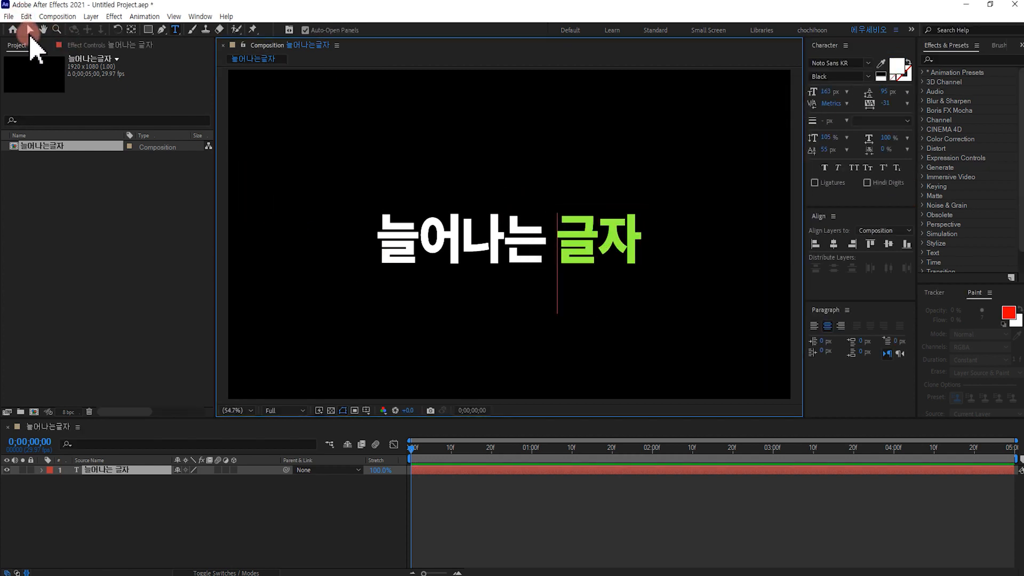
left_click(30, 29)
Create shapes from the "늘어나는 글자" text layer and delete the original text layer.
left_click(103, 469)
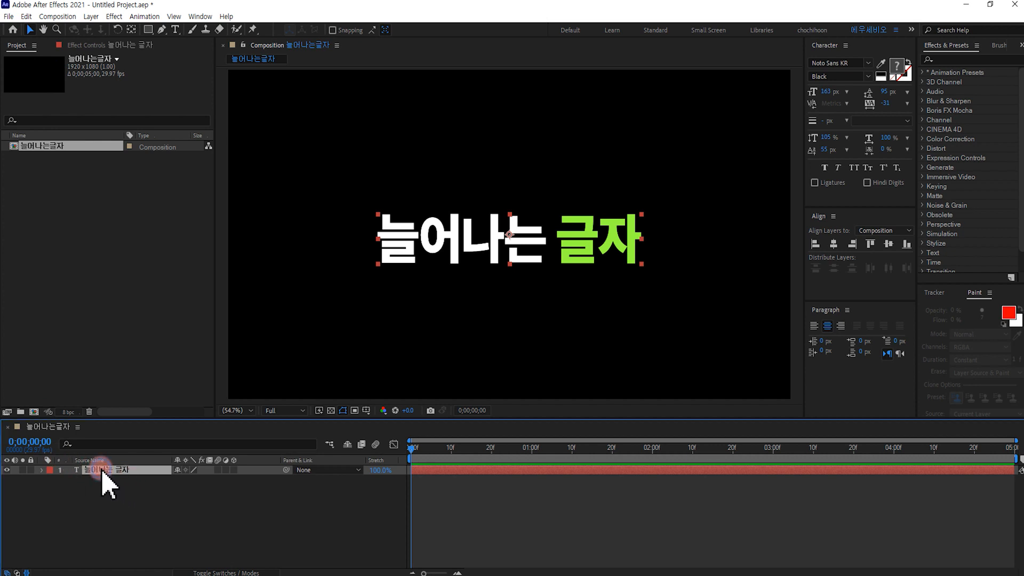
right_click(101, 472)
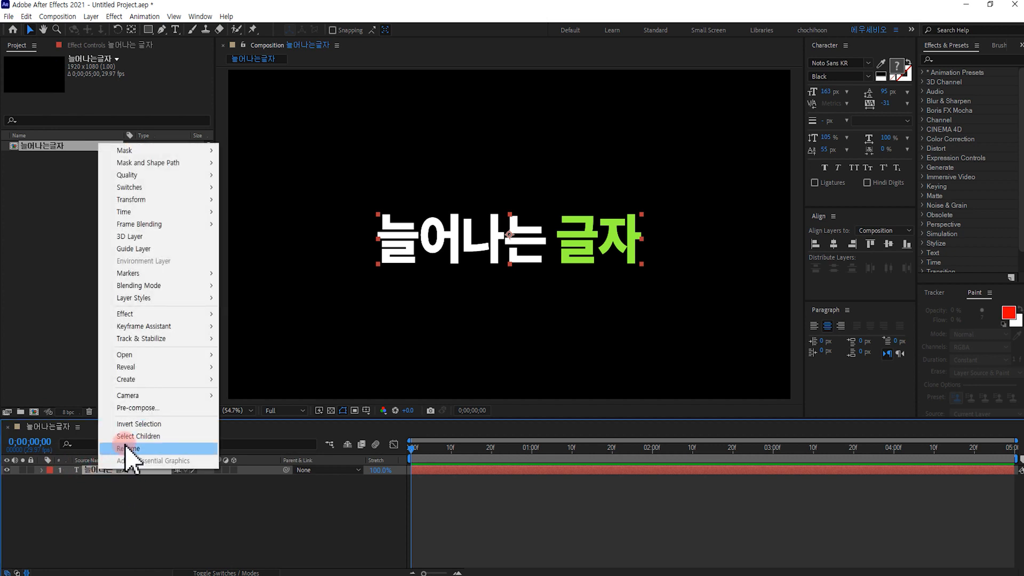
mouse_move(140, 380)
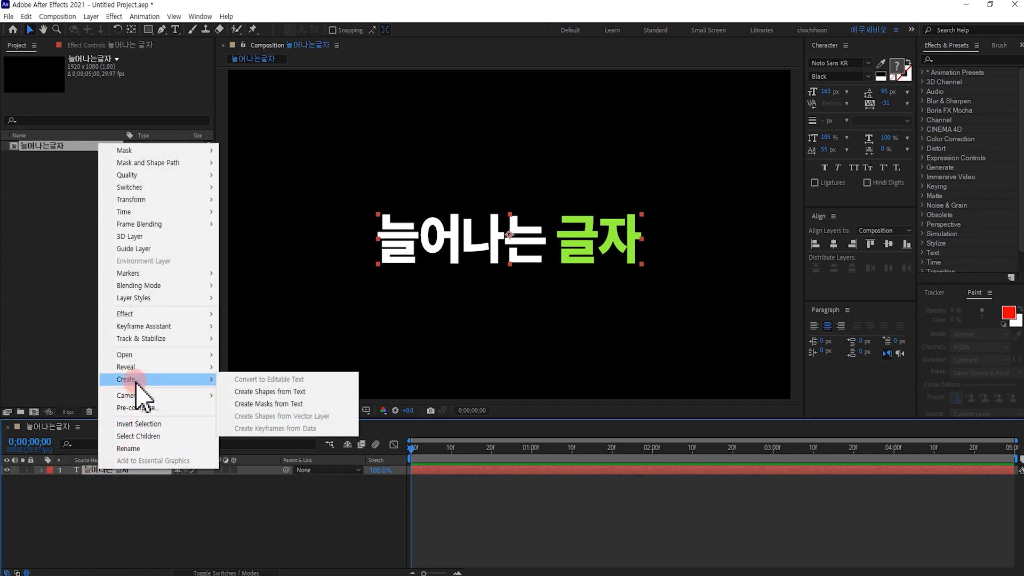
left_click(272, 392)
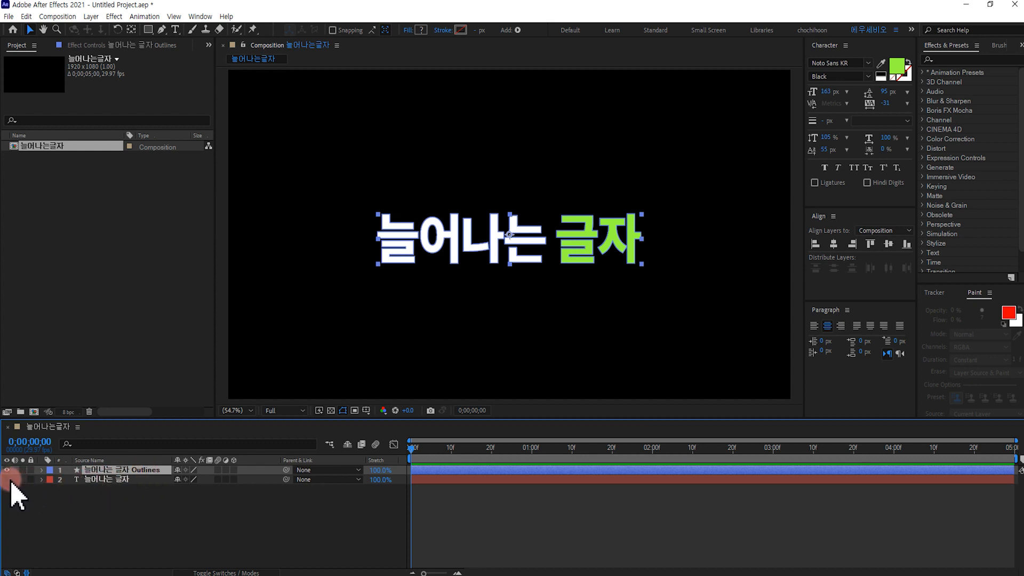
left_click(107, 480)
key("Delete")
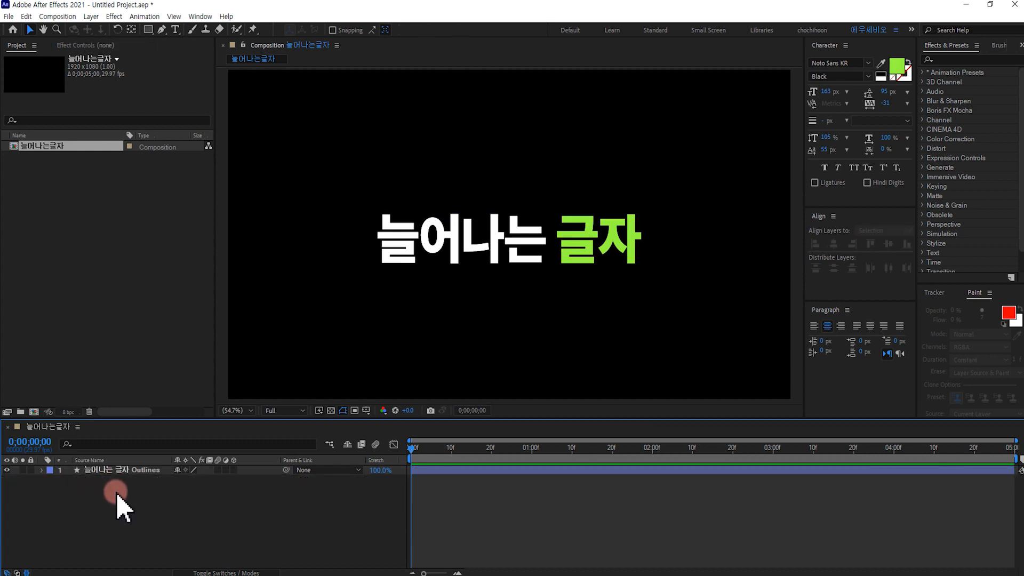
Filter the properties of the "늘어나는 글자 Outlines" layer by "path".
left_click(103, 470)
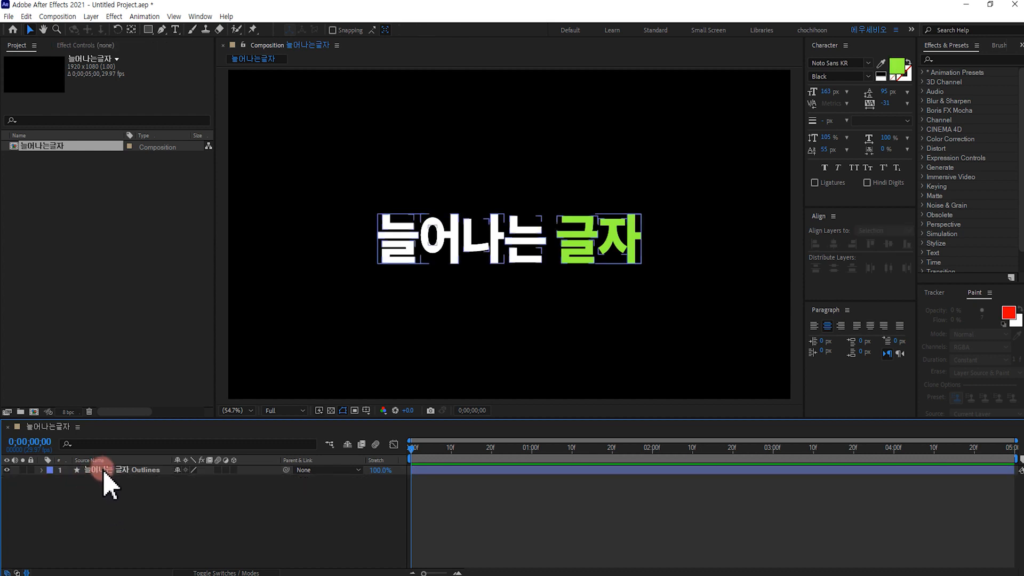
left_click(117, 471)
left_click(117, 471)
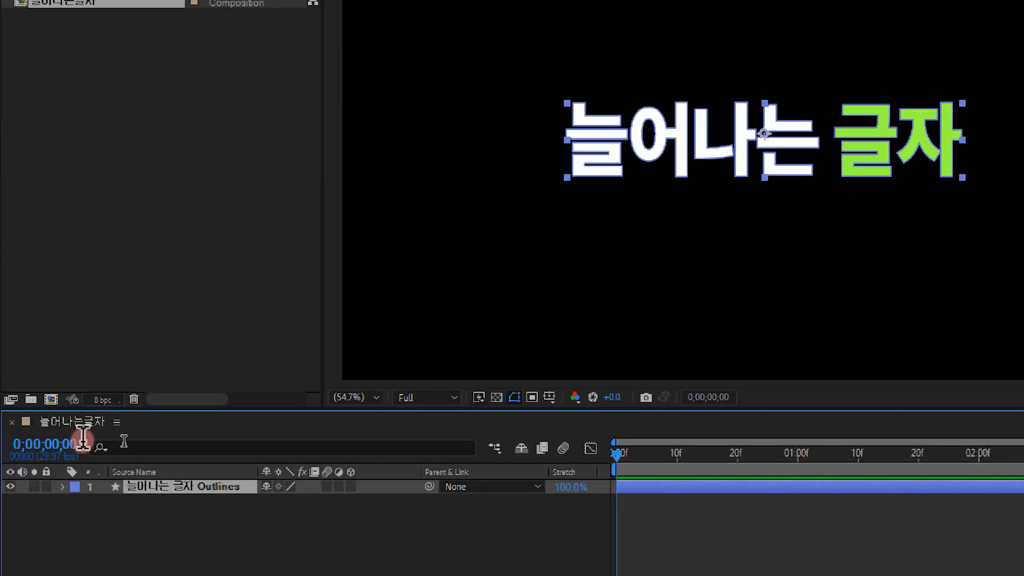
left_click(124, 450)
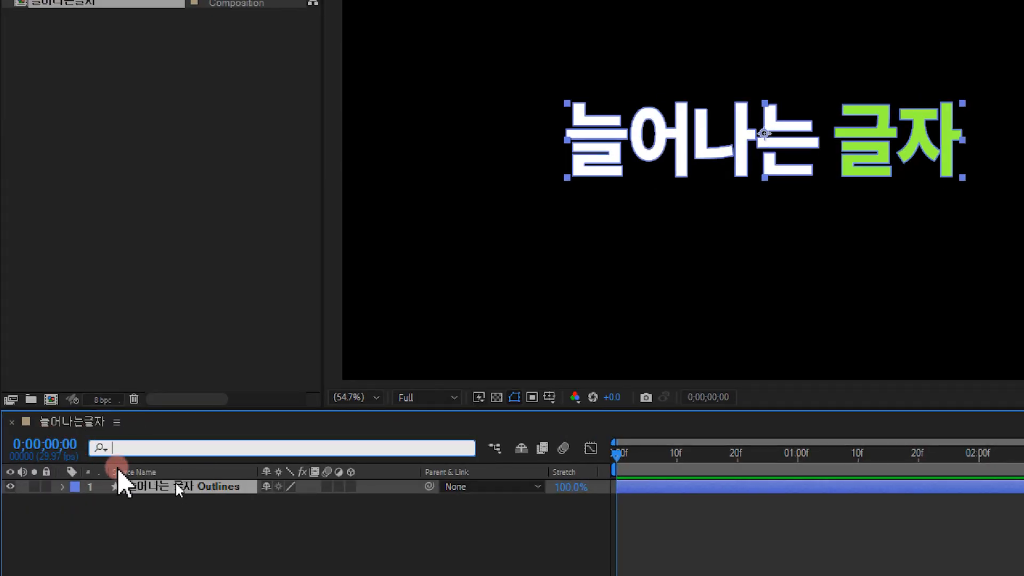
type("path")
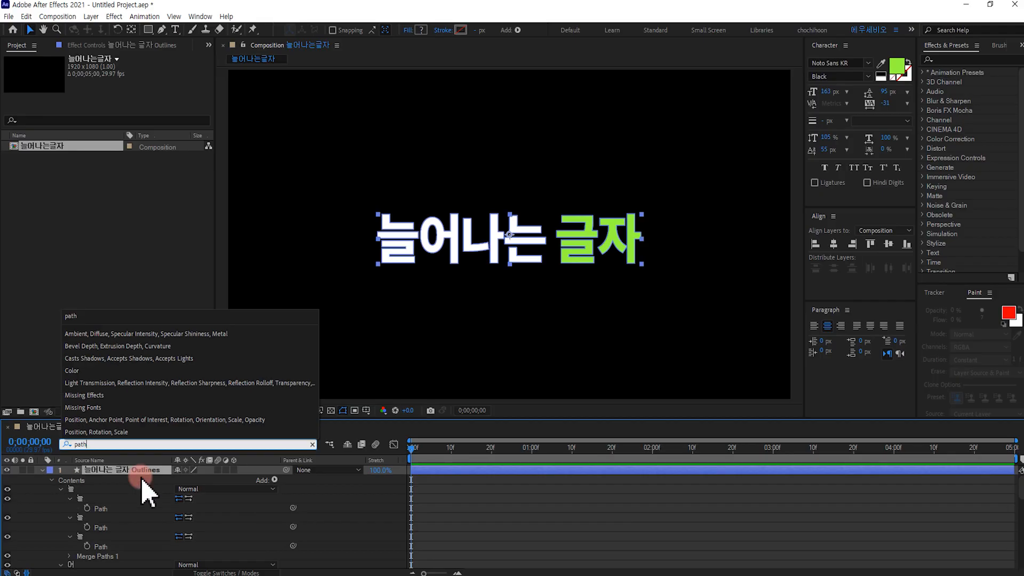
left_click(149, 563)
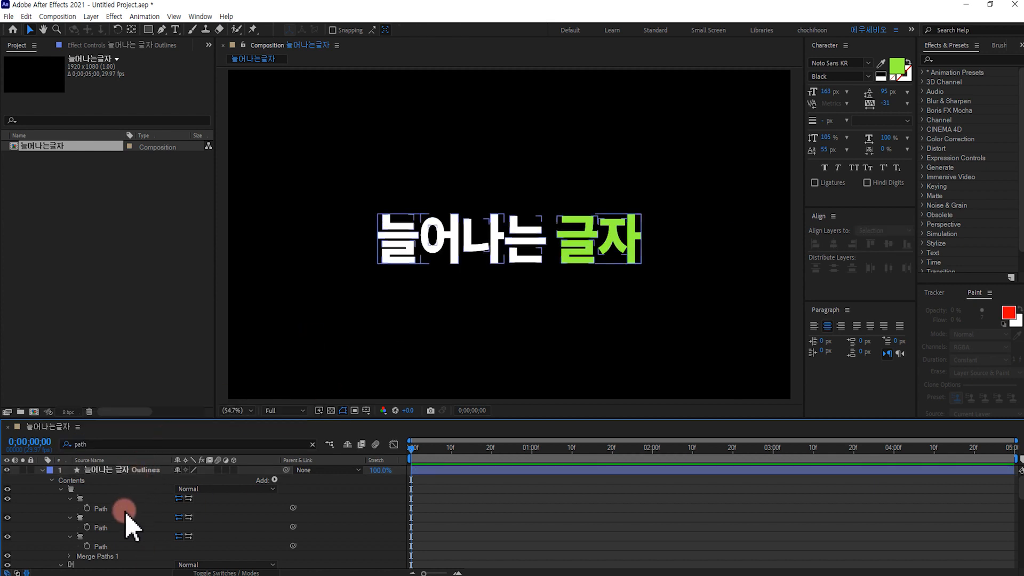
left_click(97, 571)
Add keyframes at 0;00;01;20 to all Path properties of the outlines layer.
left_click(30, 441)
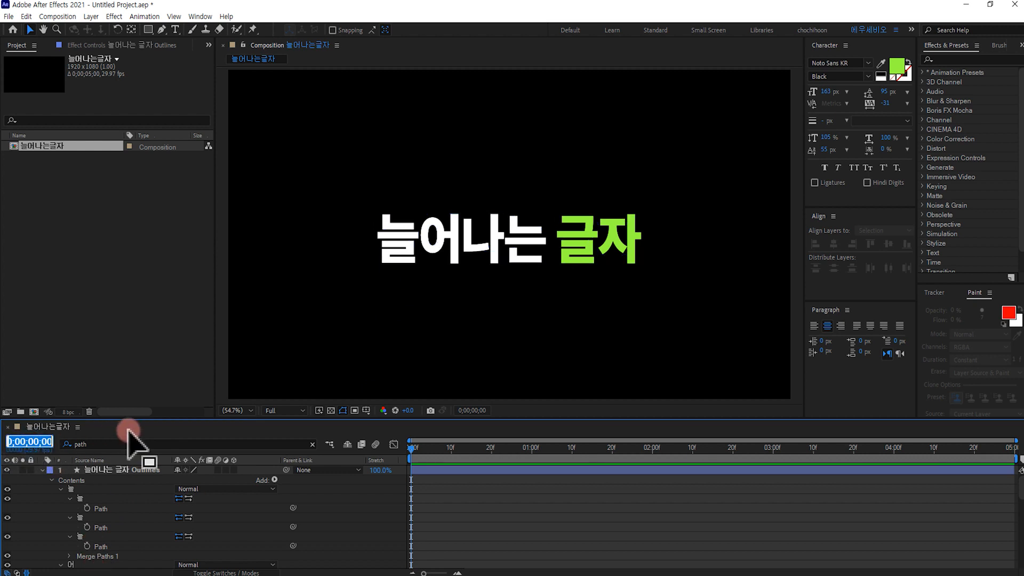
type("1")
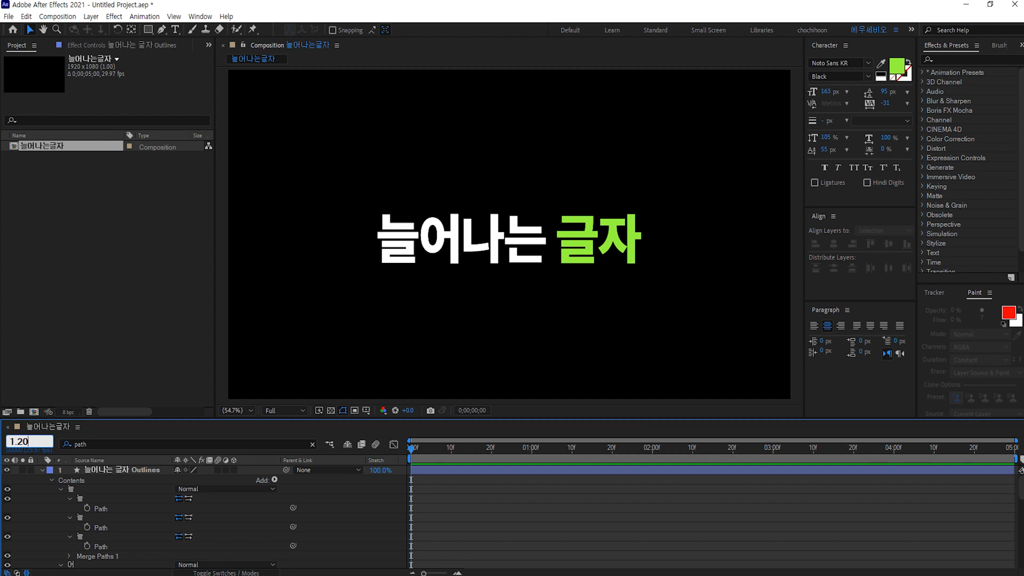
type(".20")
left_click(128, 430)
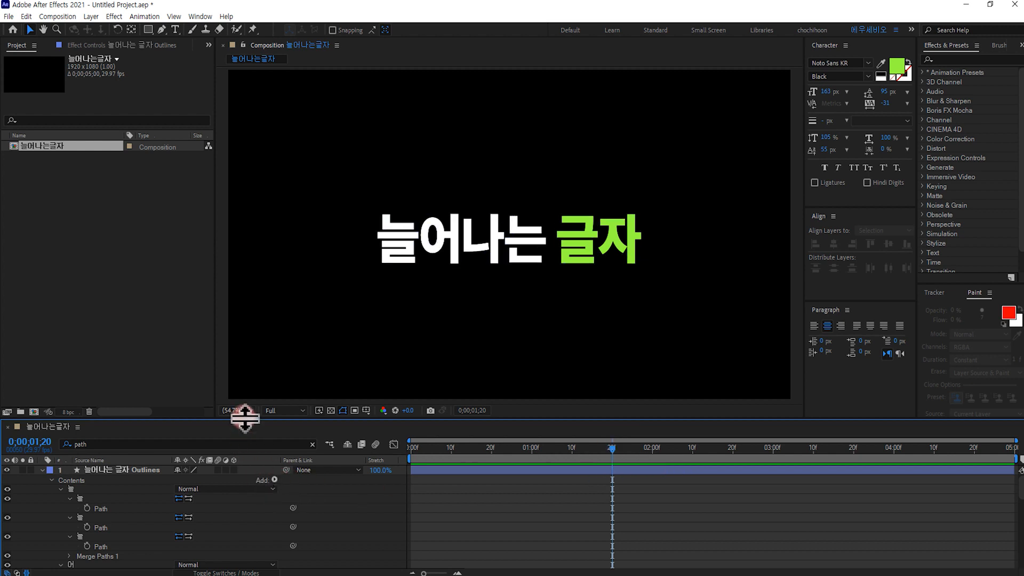
left_click_drag(245, 419, 245, 299)
left_click(69, 377)
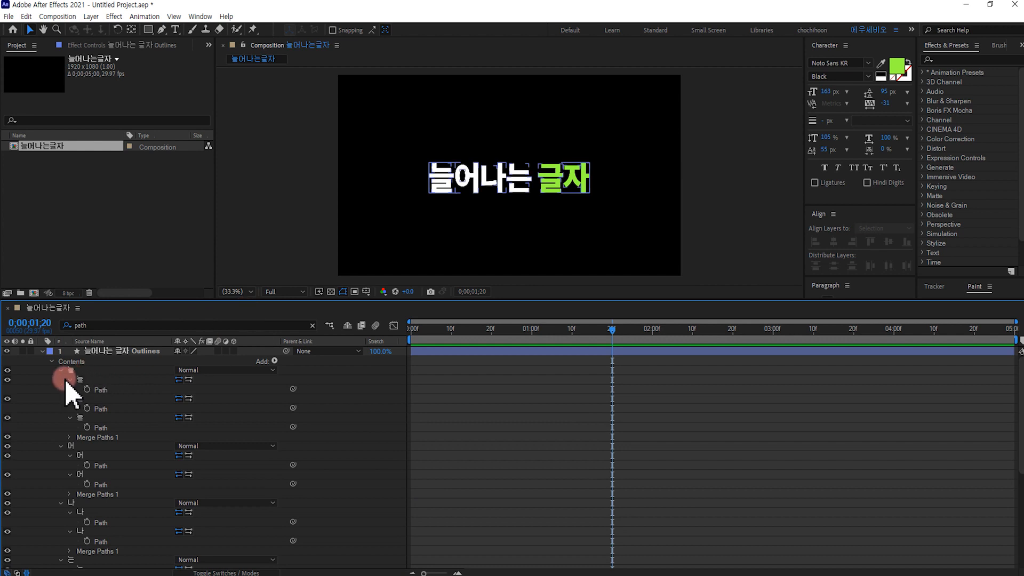
mouse_move(37, 364)
left_mouse_down()
mouse_move(87, 508)
mouse_move(91, 566)
mouse_move(106, 494)
mouse_move(117, 570)
left_mouse_up()
scroll(235, 472, "up", 5)
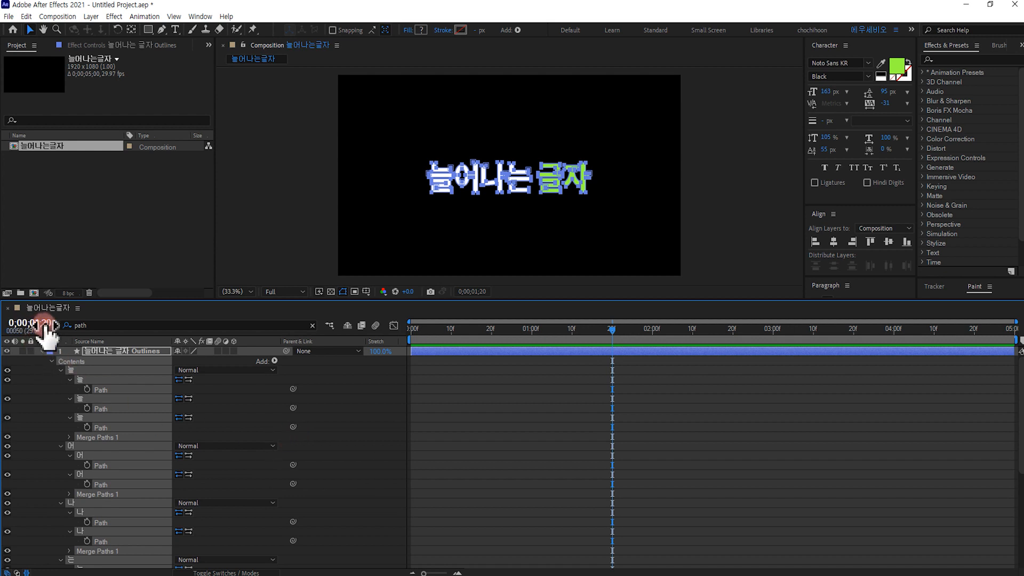
left_click(87, 390)
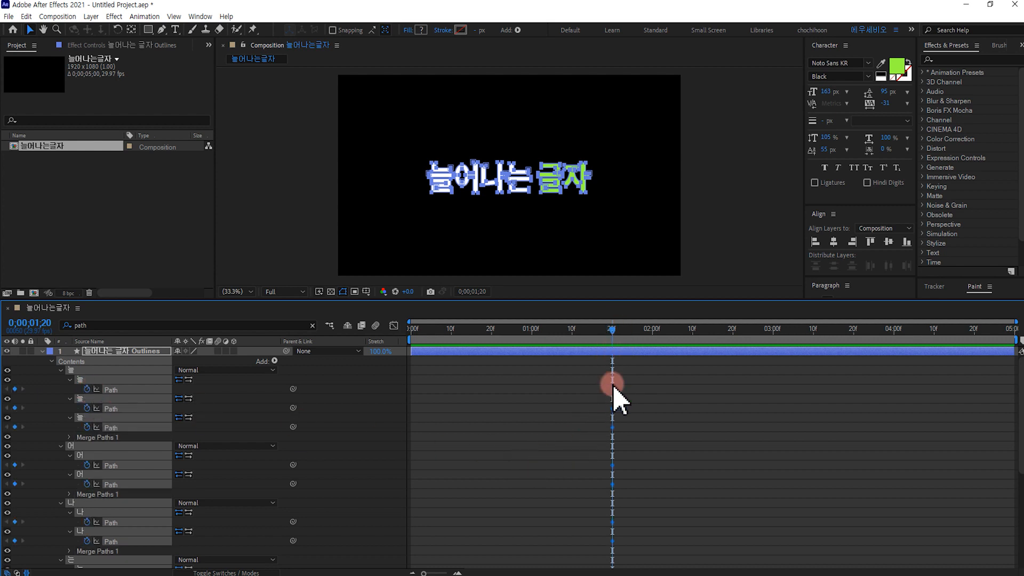
At 0;00;00;00, stretch the left end of the long horizontal bar in "늘" out past the frame's left edge.
left_click(413, 330)
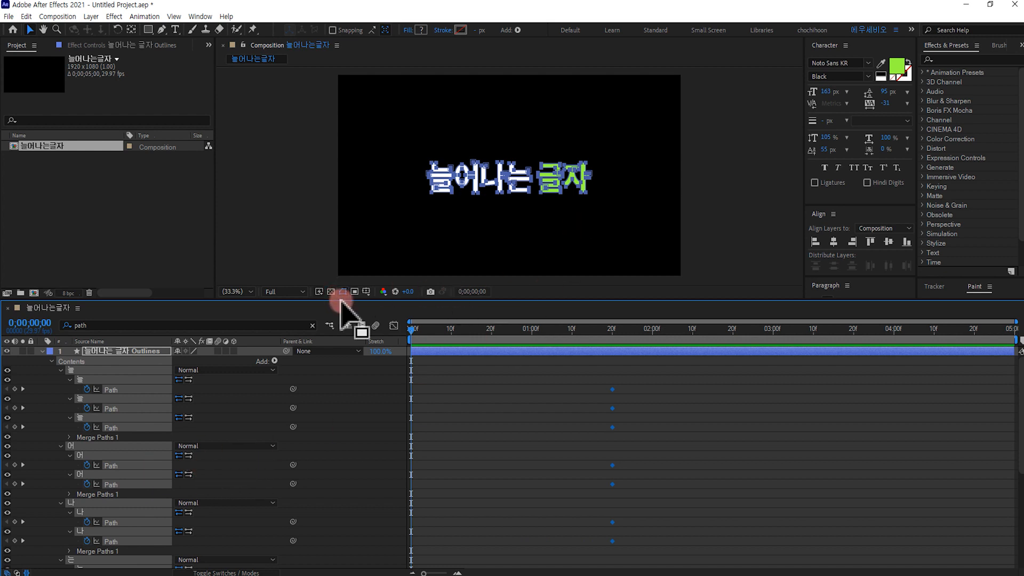
left_click_drag(344, 301, 325, 411)
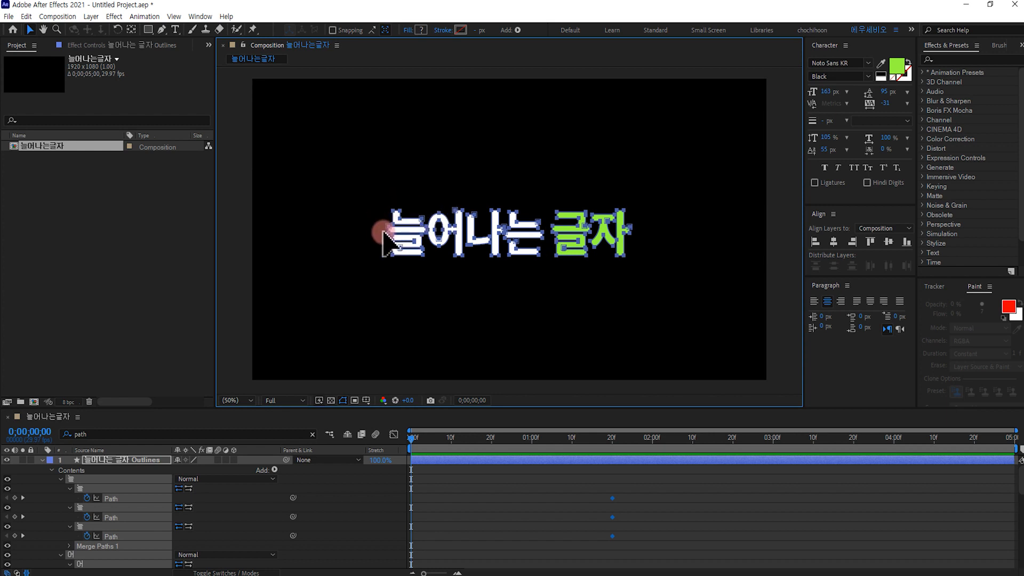
key("period")
key("period")
key("period")
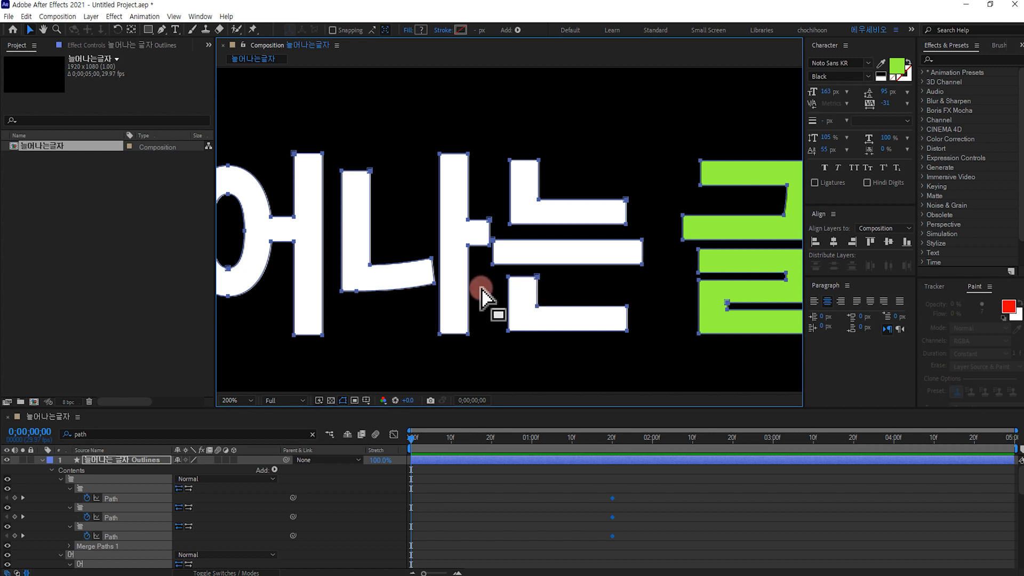
key("h")
left_click_drag(293, 250, 519, 251)
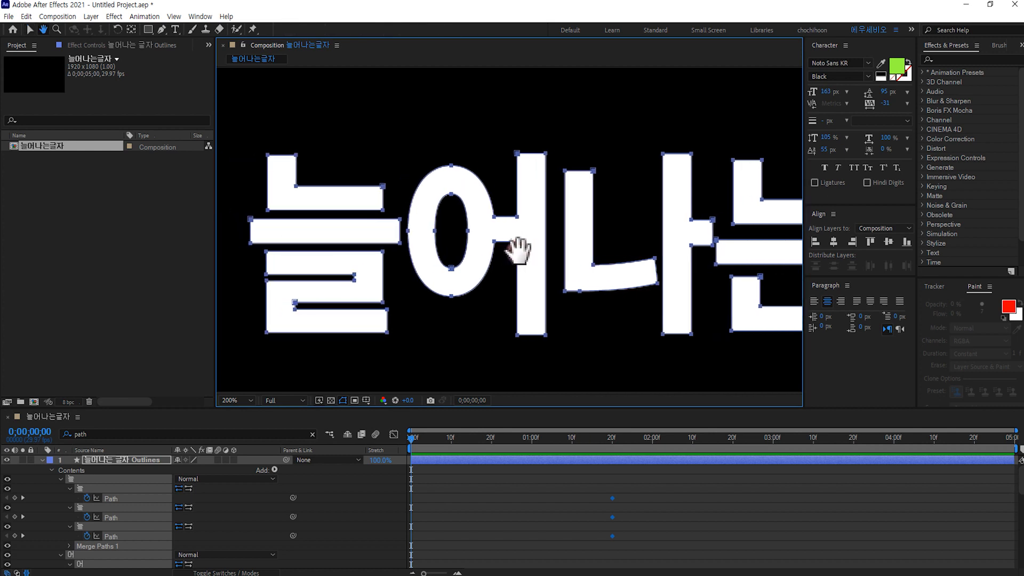
left_click_drag(382, 251, 599, 267)
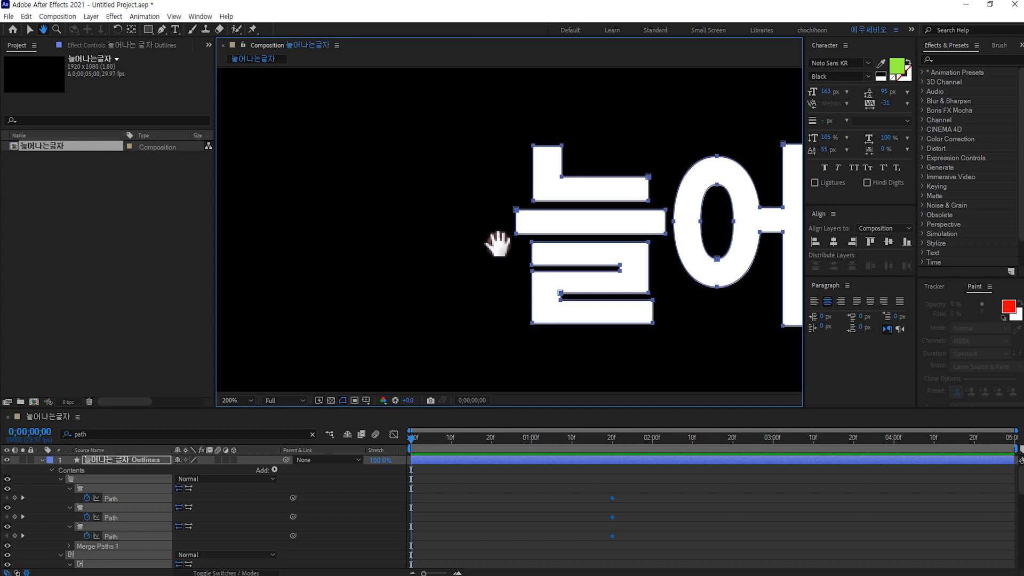
key("v")
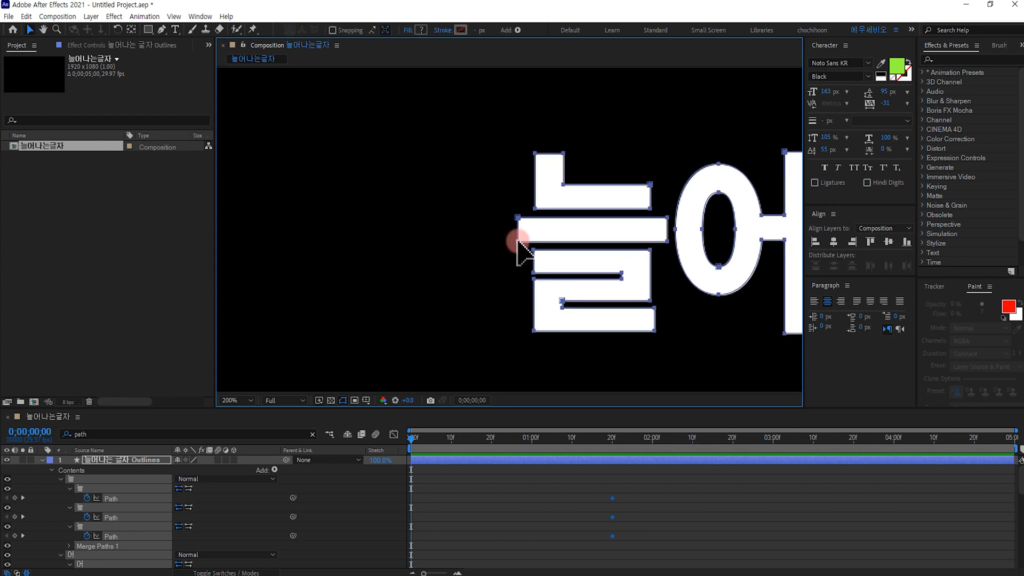
left_click(520, 228)
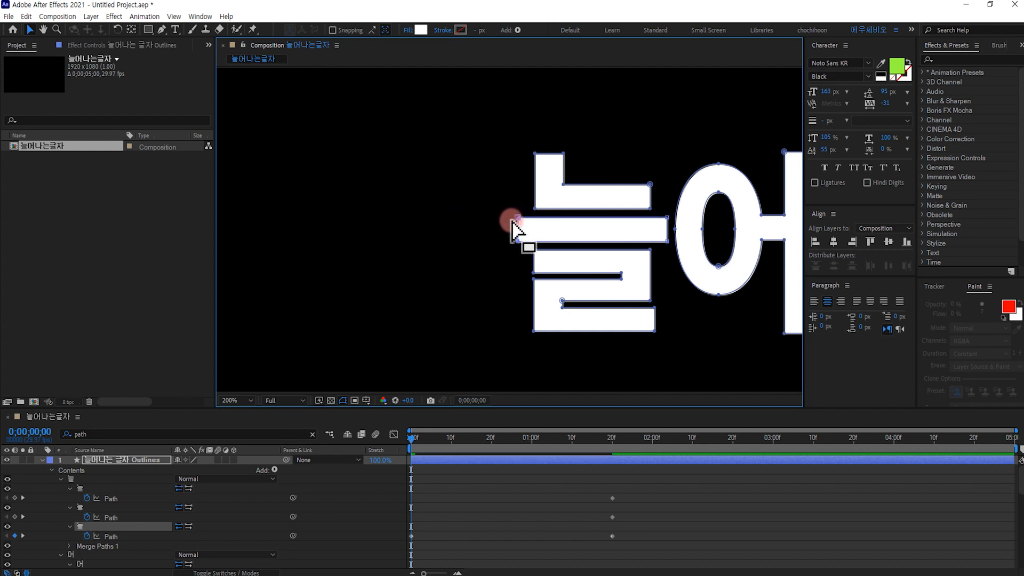
left_click_drag(519, 219, 237, 233)
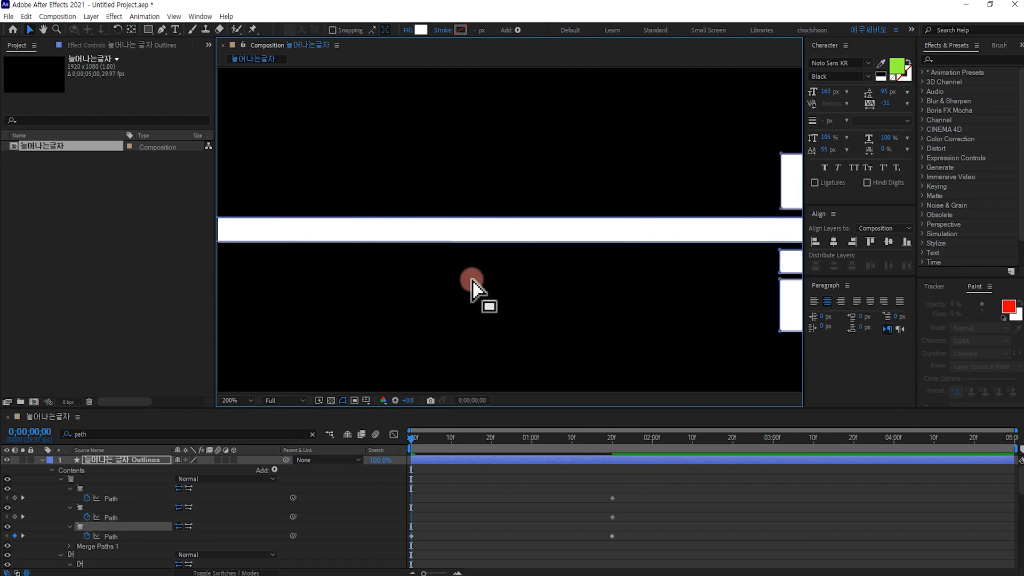
Stretch the upper vertical stroke of "늘" above the frame and the vertical stroke of "어" below the frame.
scroll(472, 288, "down", 4)
key("h")
mouse_move(583, 268)
left_mouse_down()
mouse_move(583, 276)
mouse_move(366, 290)
mouse_move(407, 263)
left_mouse_up()
key("v")
left_click(383, 219)
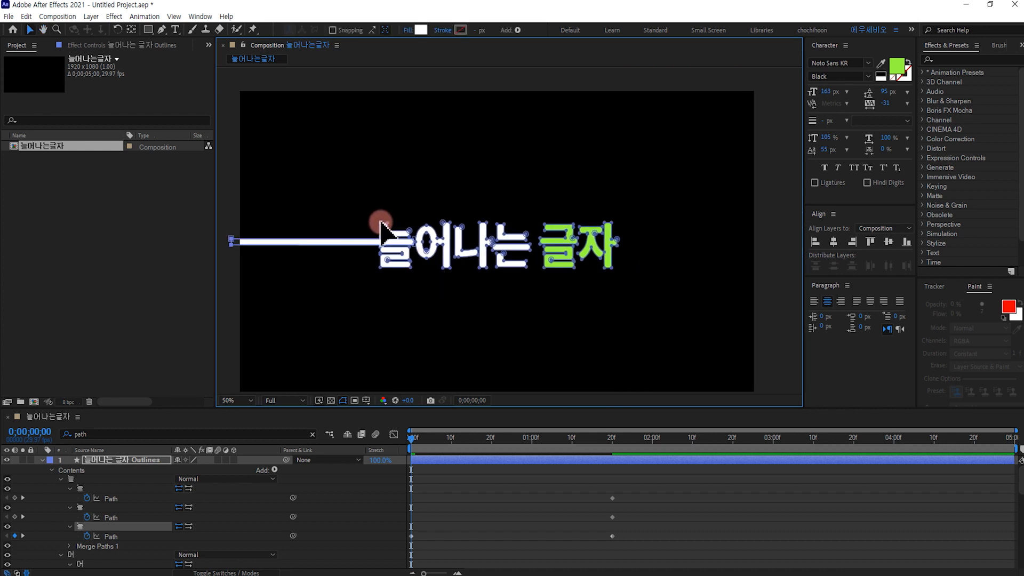
left_click(381, 222)
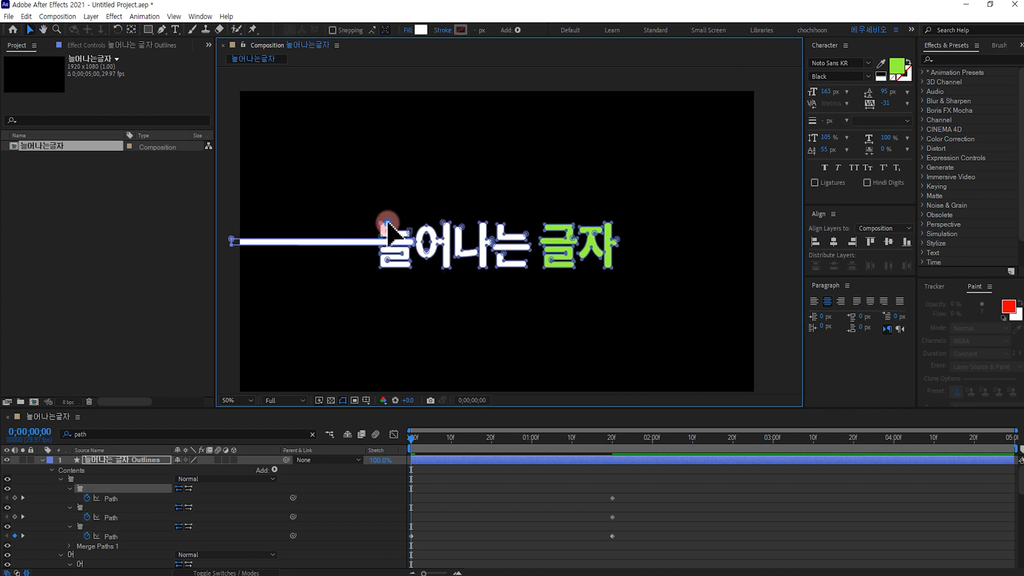
left_click_drag(388, 219, 384, 72)
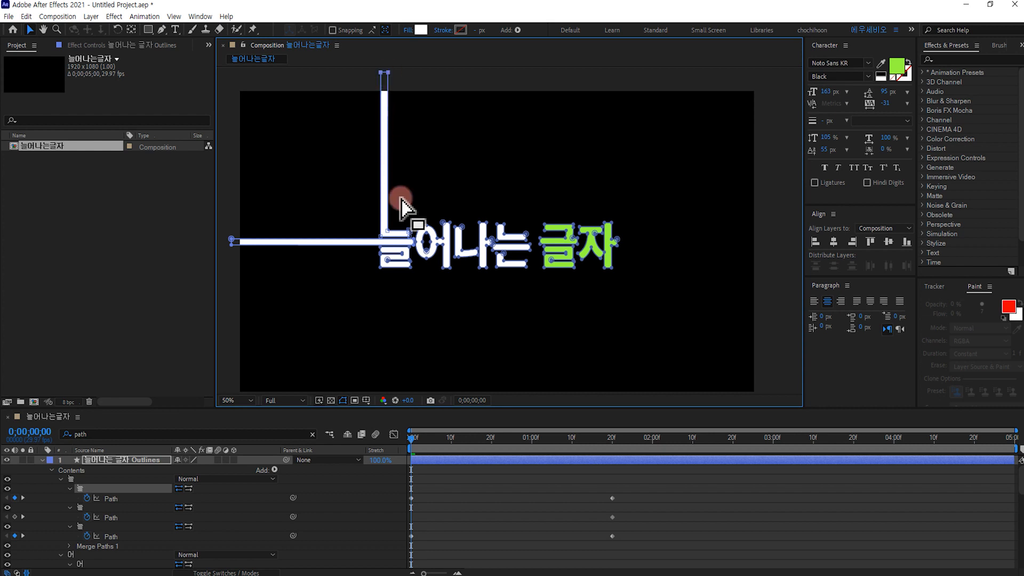
left_click(449, 277)
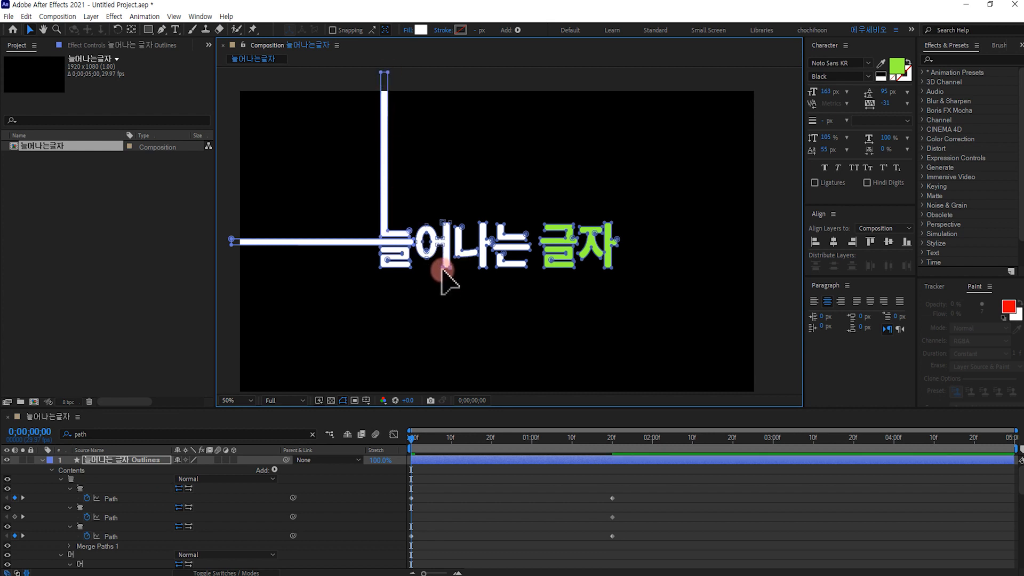
left_click_drag(449, 268, 456, 395)
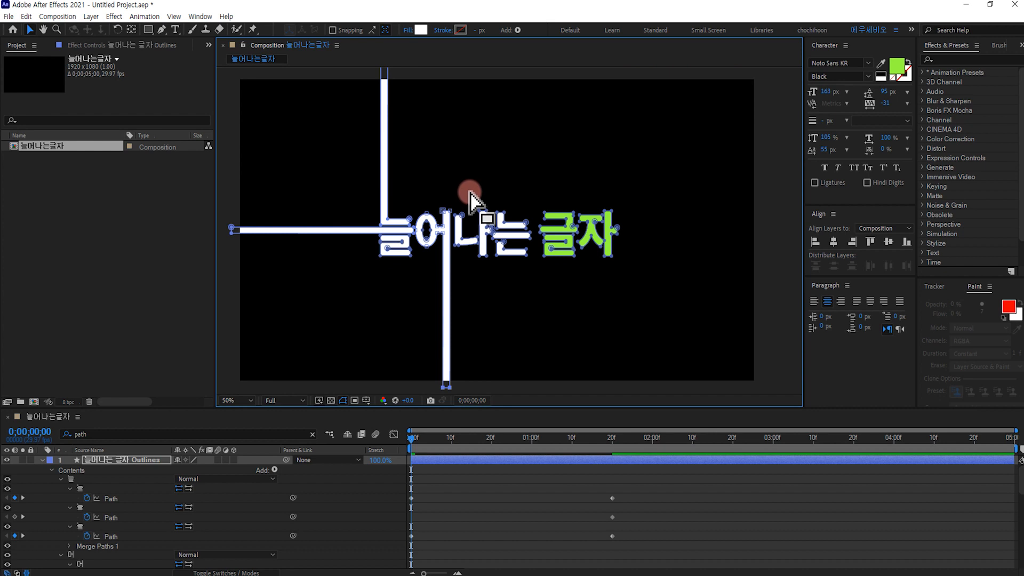
Lengthen the right vertical stroke of "나" both ways and its left stroke upward, and stretch the upper stroke of "는" above the frame.
left_click(486, 208)
left_click_drag(487, 213, 483, 122)
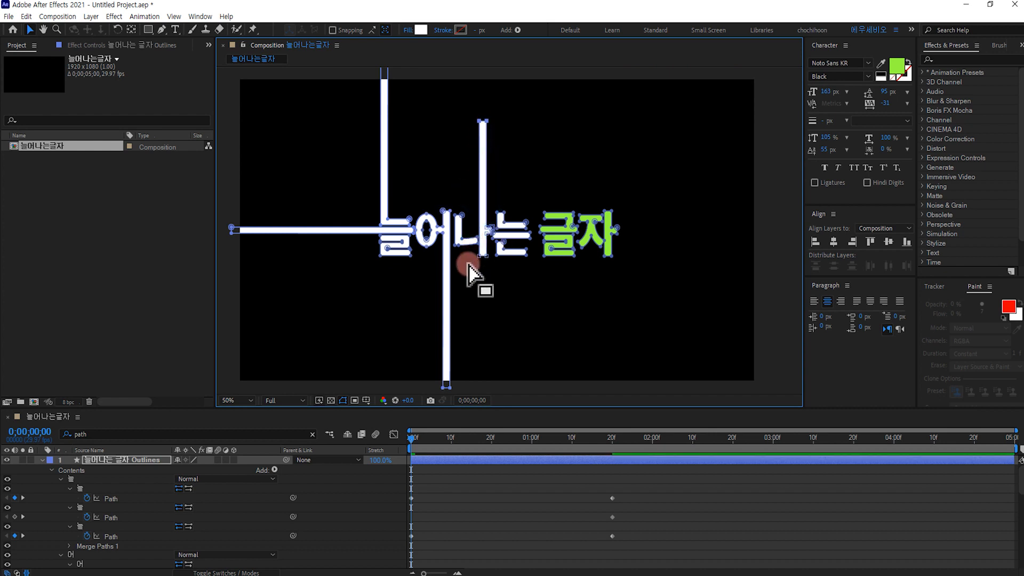
mouse_move(469, 265)
left_mouse_down()
mouse_move(491, 250)
mouse_move(483, 346)
left_mouse_up()
left_click_drag(462, 214, 461, 171)
left_click(524, 235)
mouse_move(524, 226)
left_mouse_down()
mouse_move(522, 252)
mouse_move(530, 252)
mouse_move(505, 219)
mouse_move(500, 73)
left_mouse_up()
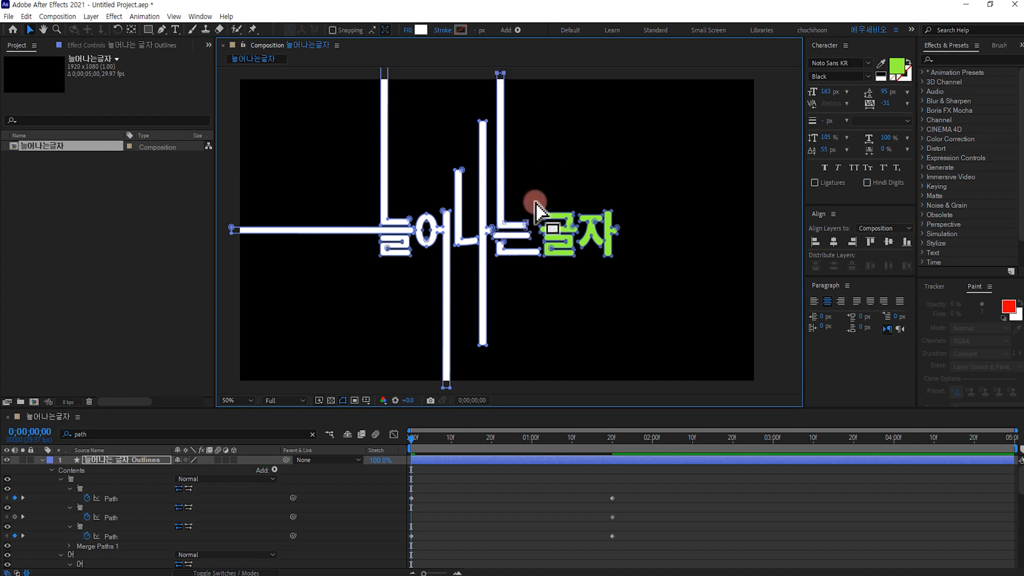
Extend the top bar of "글" leftward, and stretch the vertical stroke of "자" both ways and its side tick past the frame's right edge.
left_click_drag(531, 219, 517, 217)
left_click(579, 272)
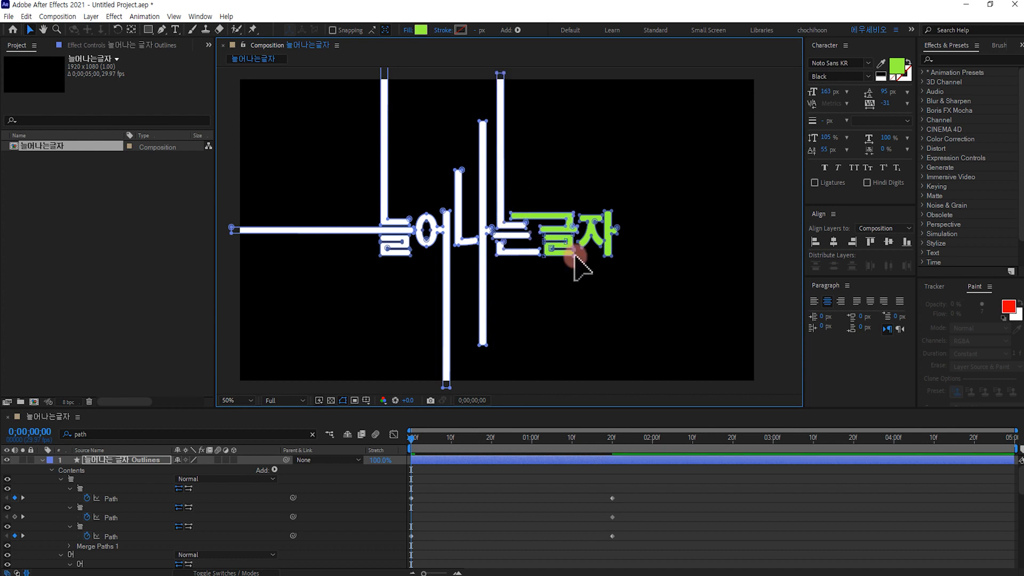
left_click_drag(611, 213, 608, 118)
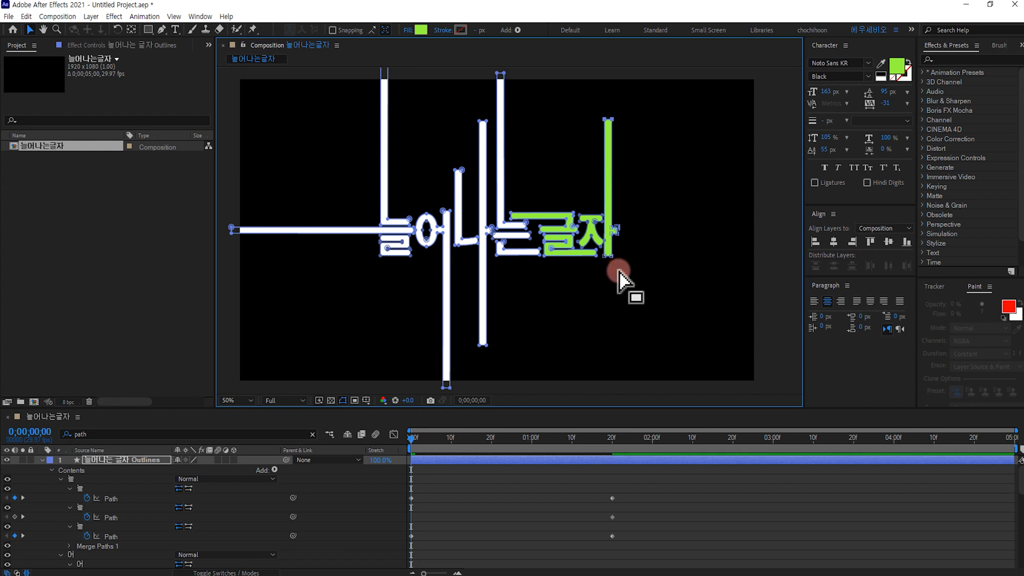
left_click_drag(609, 256, 608, 387)
left_click_drag(617, 224, 776, 229)
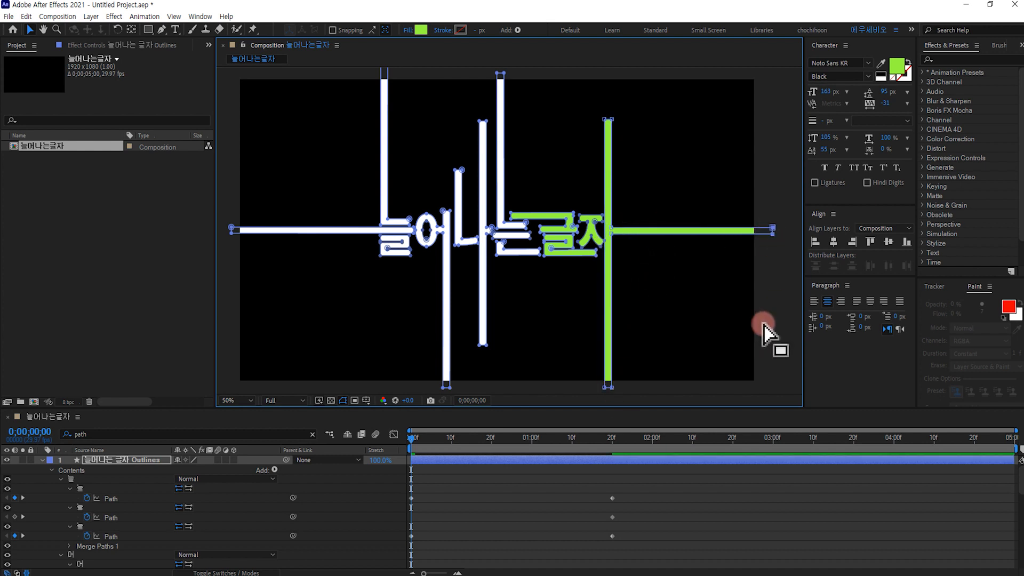
Preview the stretched letters animating back into their normal shapes.
left_click(690, 532)
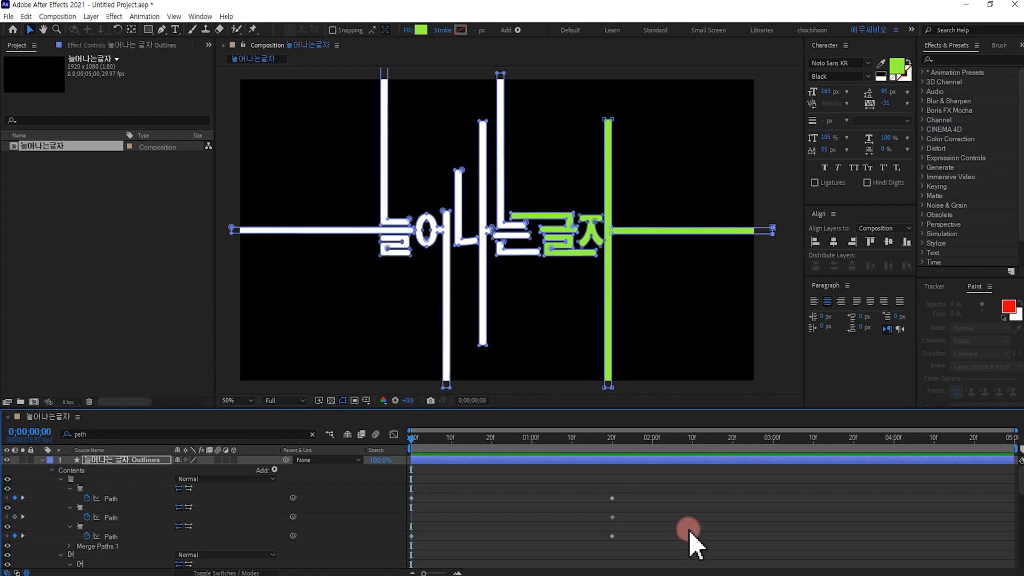
key("space")
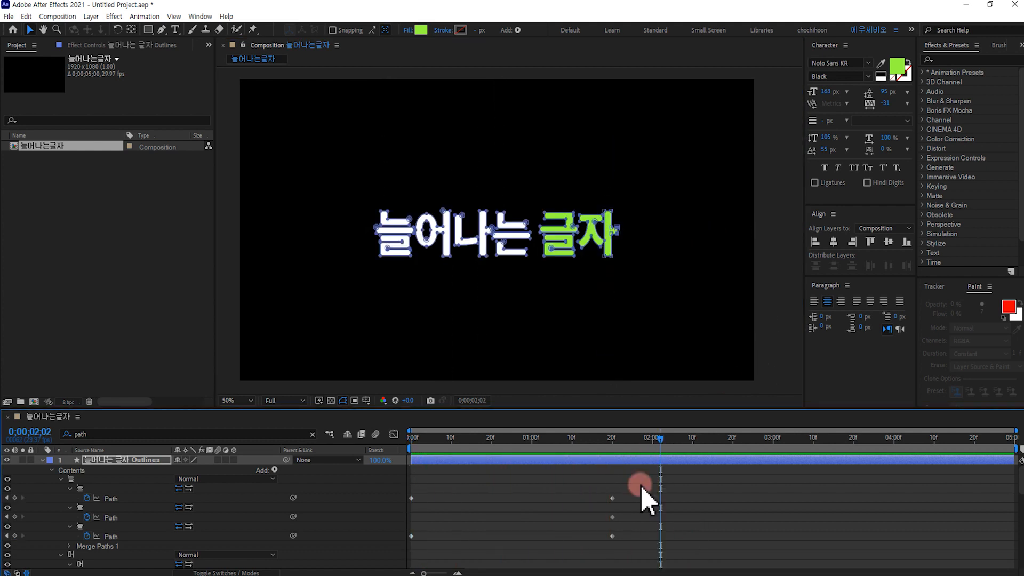
key("space")
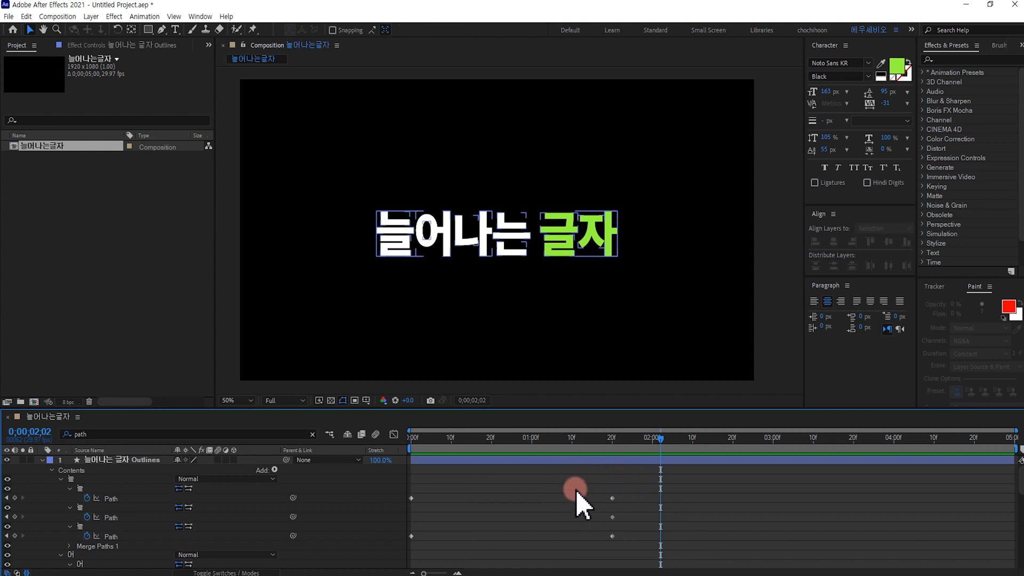
Show only the keyframed Path properties of the outlines layer and apply Easy Ease to all their keyframes.
left_click(114, 460)
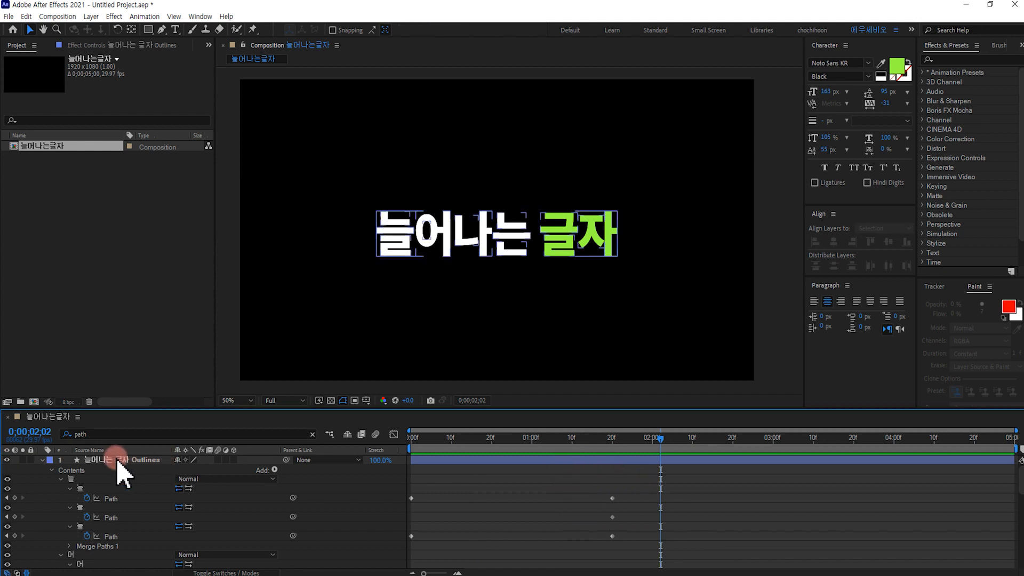
key("u")
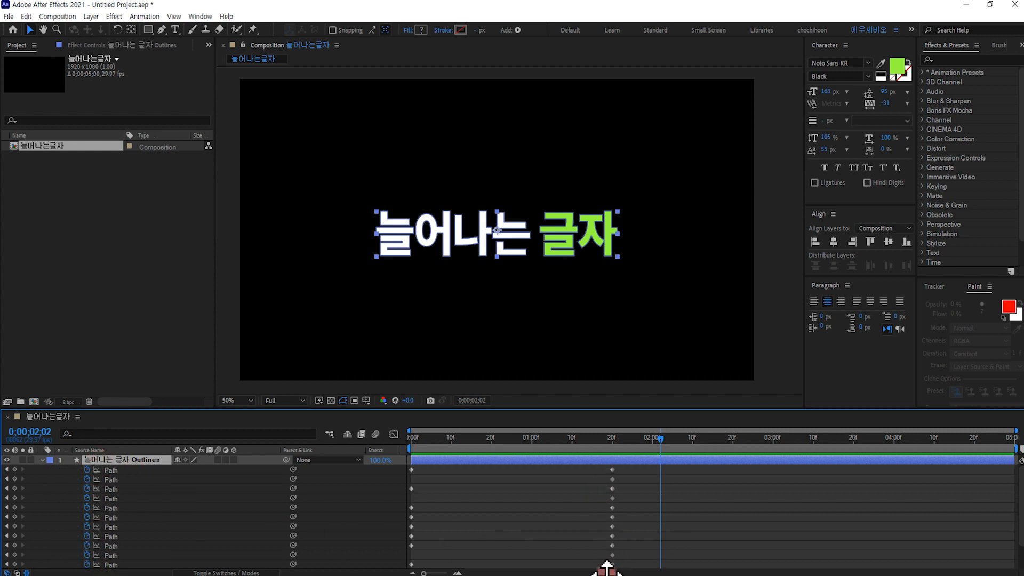
left_click_drag(480, 409, 464, 340)
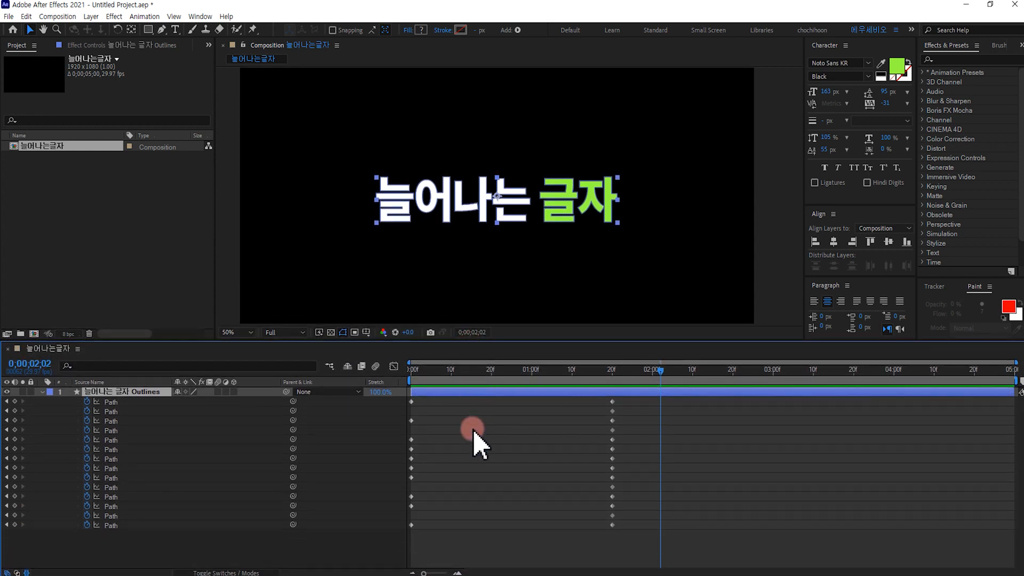
left_click_drag(632, 402, 360, 556)
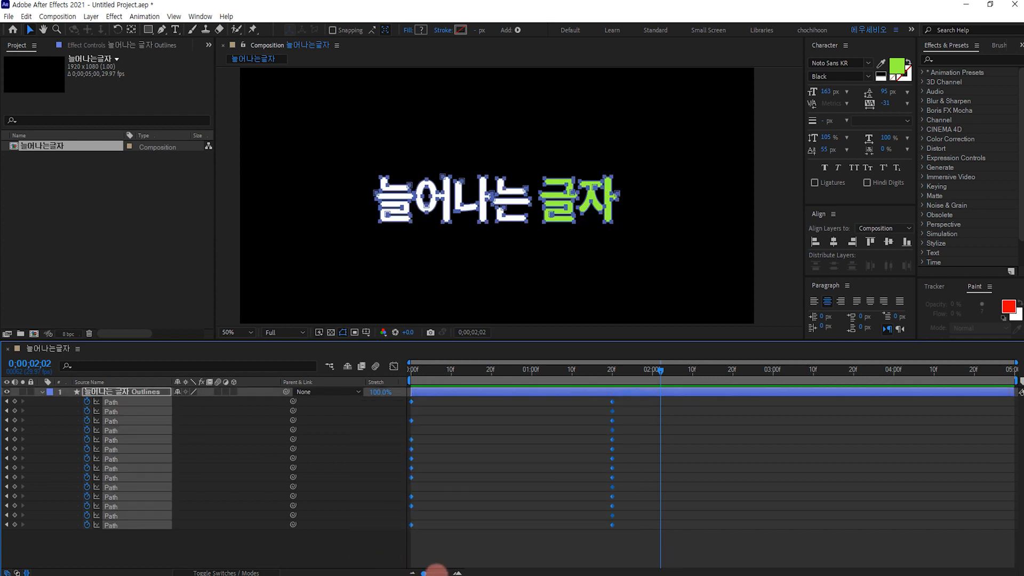
right_click(612, 469)
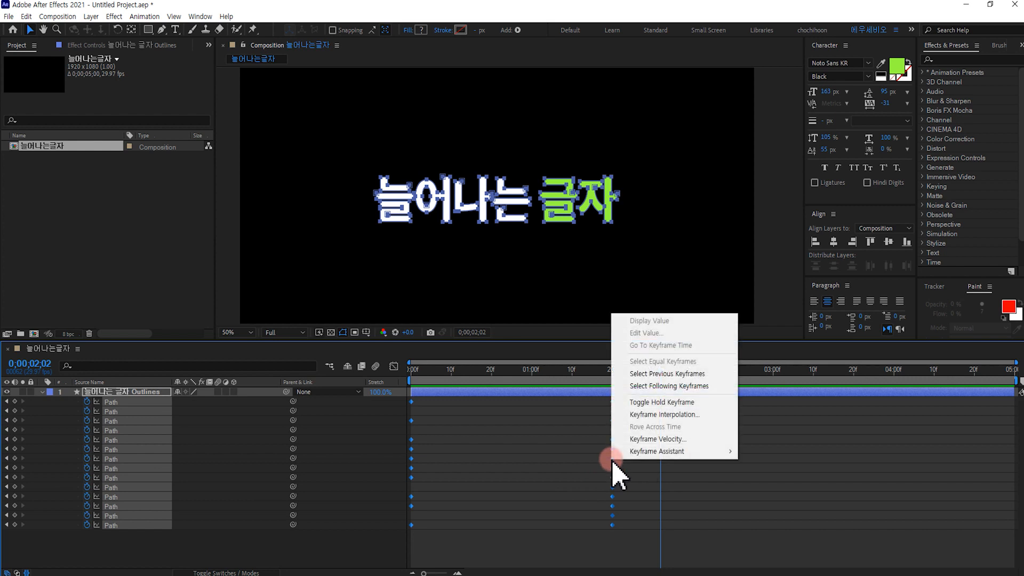
mouse_move(647, 457)
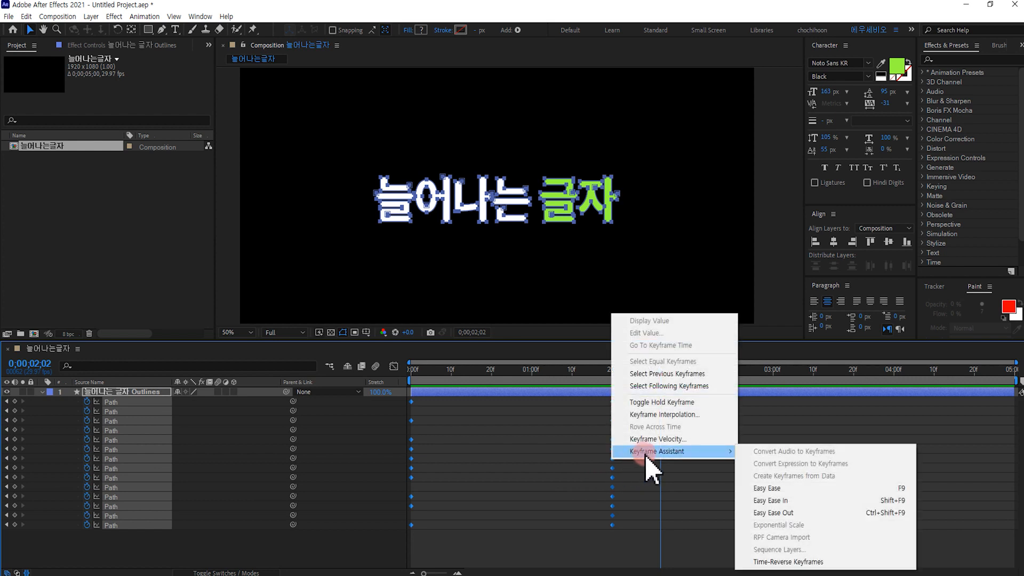
left_click(766, 493)
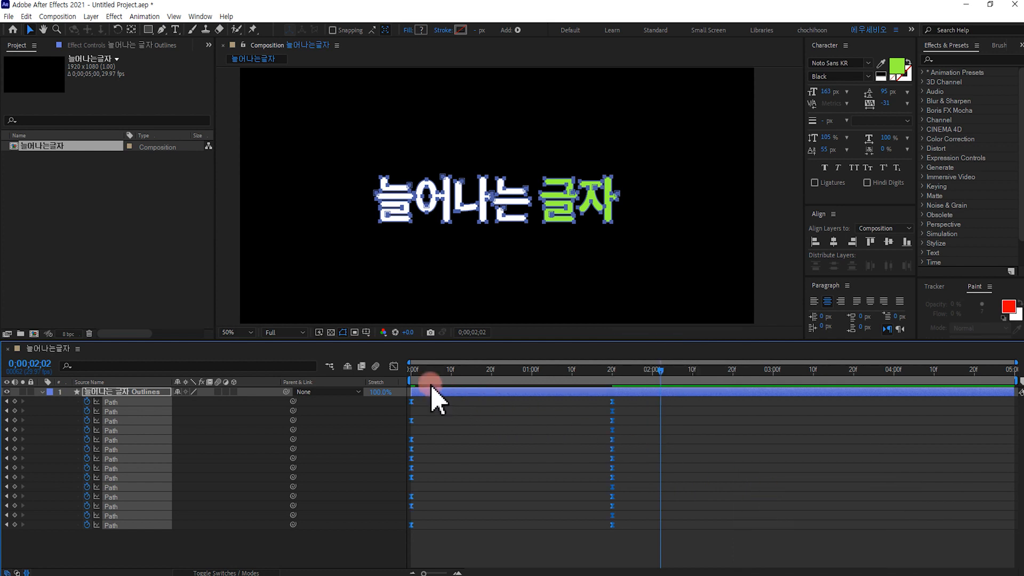
Reshape the Path speed graph so the speed peaks at about frame 10 and slows gradually toward the end keyframes.
left_click(393, 367)
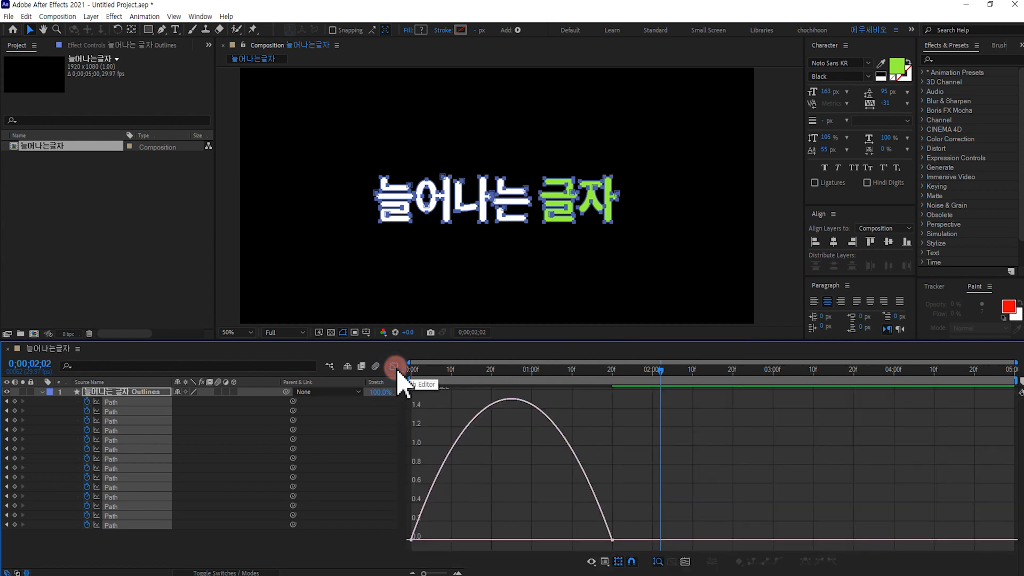
left_click_drag(615, 543, 472, 550)
left_click(492, 514)
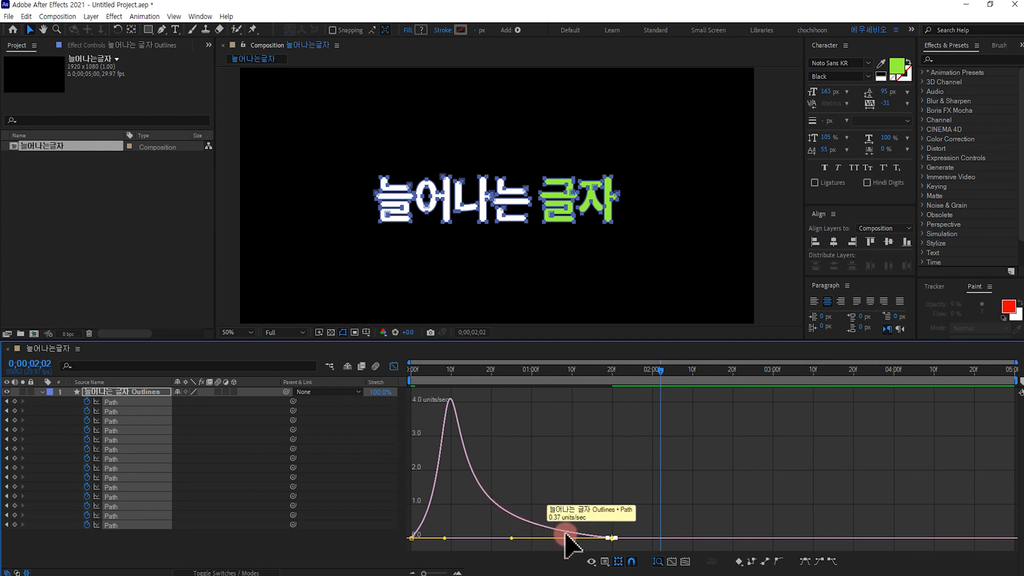
mouse_move(446, 539)
left_mouse_down()
mouse_move(420, 545)
mouse_move(427, 534)
left_mouse_up()
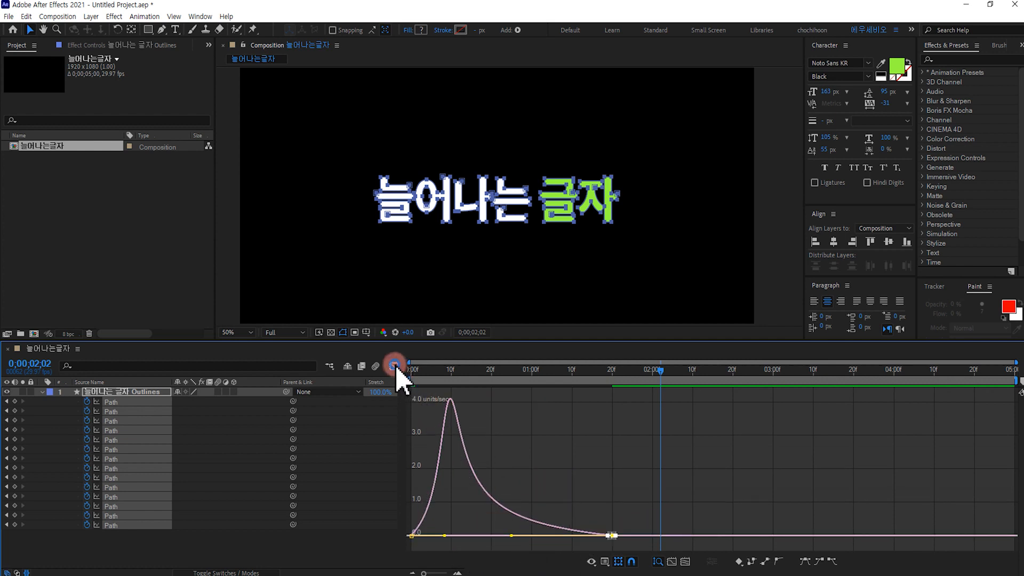
left_click(394, 366)
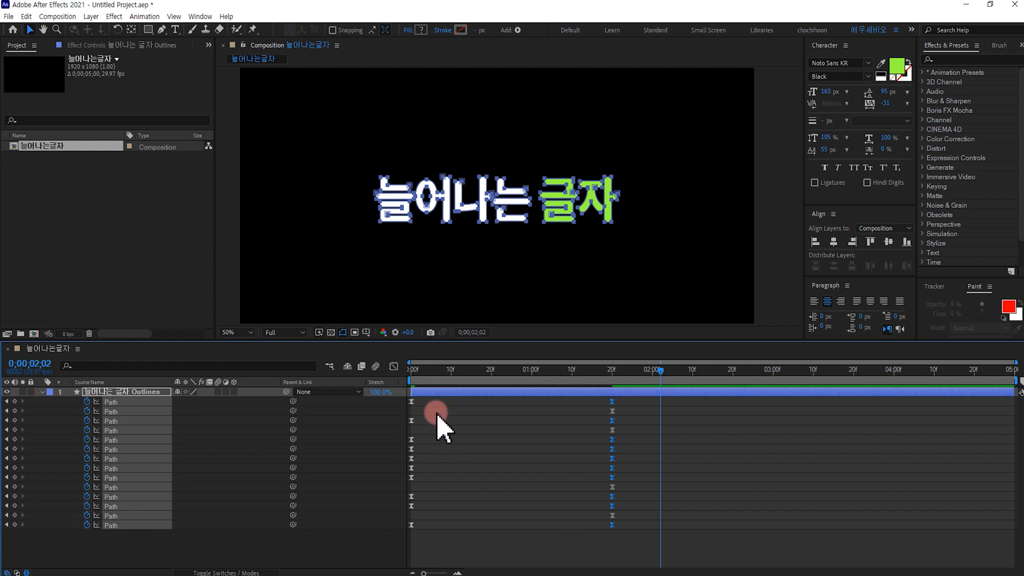
Stagger the Path keyframe pairs progressively down the layer, starting the first at about frame 8 and the last at about 0;00;02;12.
left_click(602, 410)
left_click_drag(628, 398, 447, 410)
left_click_drag(629, 416, 478, 424)
left_click_drag(628, 443, 508, 439)
left_click(661, 455)
left_click_drag(627, 454, 409, 449)
left_click_drag(412, 449, 544, 451)
left_click_drag(630, 460, 409, 459)
left_click_drag(412, 459, 603, 461)
left_click_drag(629, 468, 409, 469)
left_click_drag(411, 469, 636, 491)
left_click(485, 489)
left_click_drag(412, 494, 638, 497)
left_click_drag(472, 501, 411, 498)
mouse_move(412, 496)
left_mouse_down()
mouse_move(661, 498)
mouse_move(411, 505)
left_mouse_up()
left_click_drag(412, 505, 680, 506)
left_click_drag(621, 530, 701, 525)
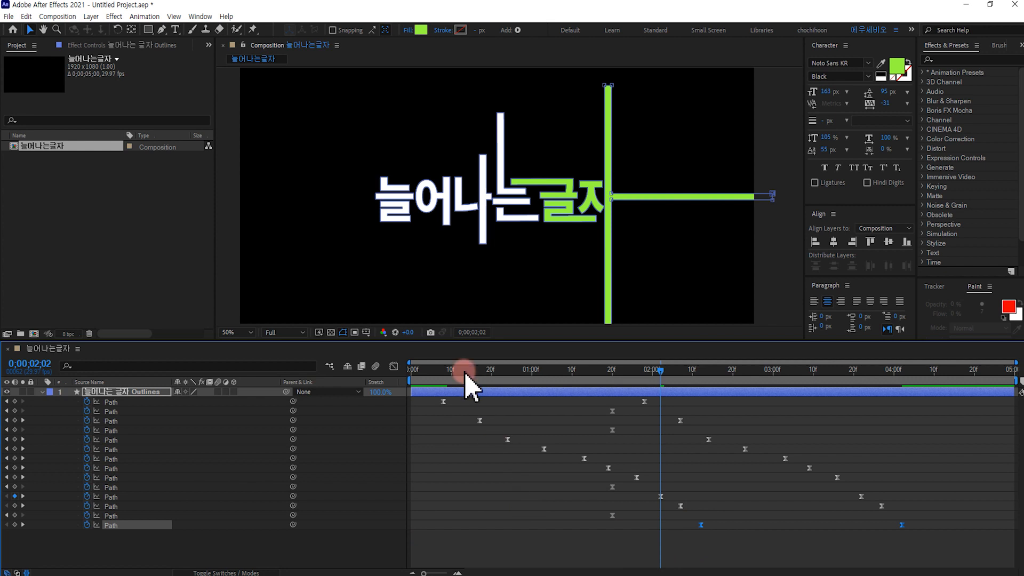
Preview the staggered letter animation from the start of the composition.
left_click_drag(464, 373, 411, 373)
key("space")
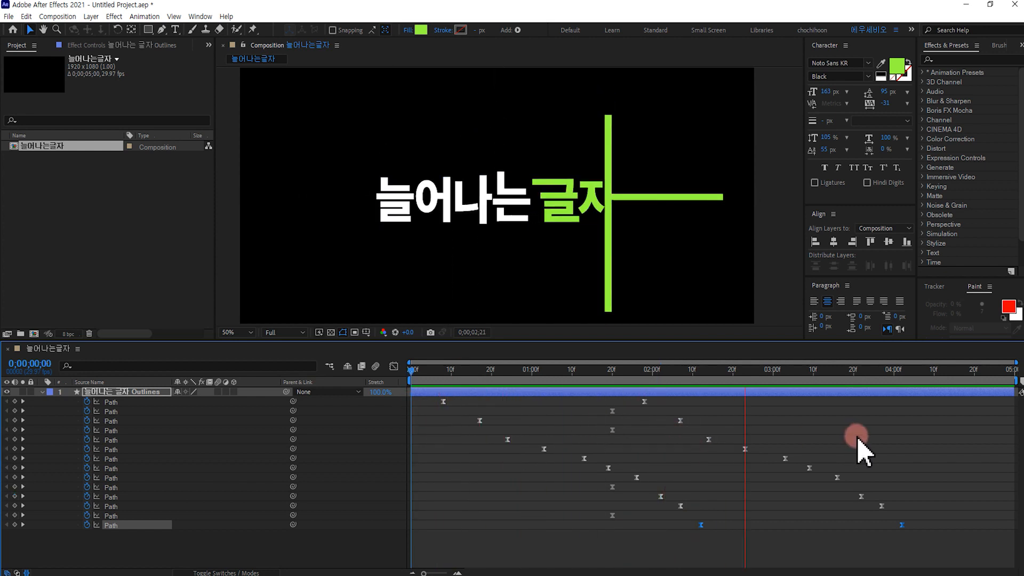
key("space")
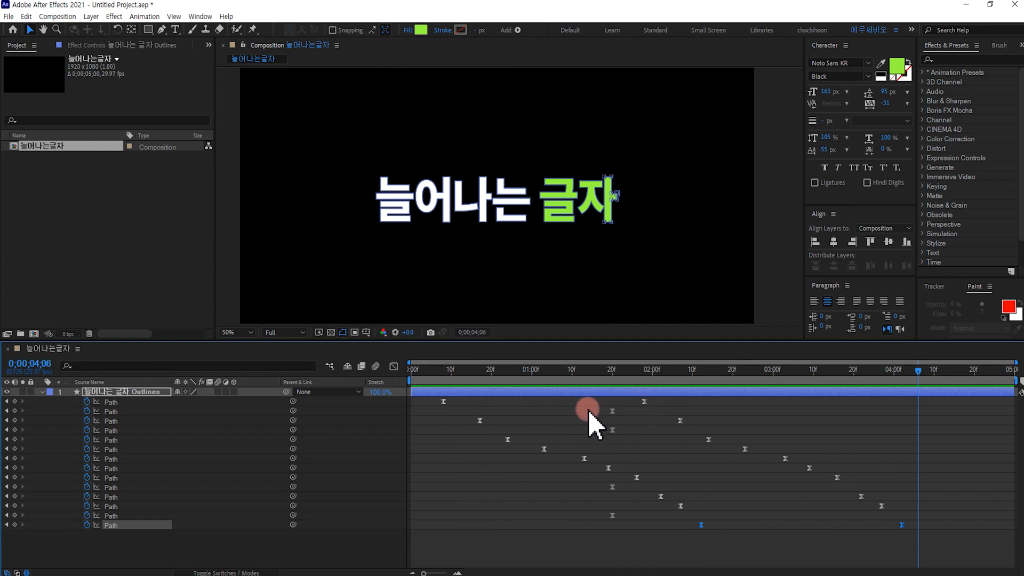
Move the lower Path keyframe pairs earlier to tighten the stagger, starting the last pair at about 0;00;01;20.
left_click_drag(465, 416, 681, 421)
left_click_drag(680, 421, 632, 431)
left_click_drag(489, 434, 693, 473)
left_click_drag(590, 463, 828, 483)
left_click_drag(809, 468, 720, 469)
left_click_drag(599, 482, 906, 531)
left_click_drag(902, 525, 868, 527)
left_click_drag(902, 515, 813, 526)
Preview the retimed letter animation from the start of the composition.
key("Home")
left_click(475, 388)
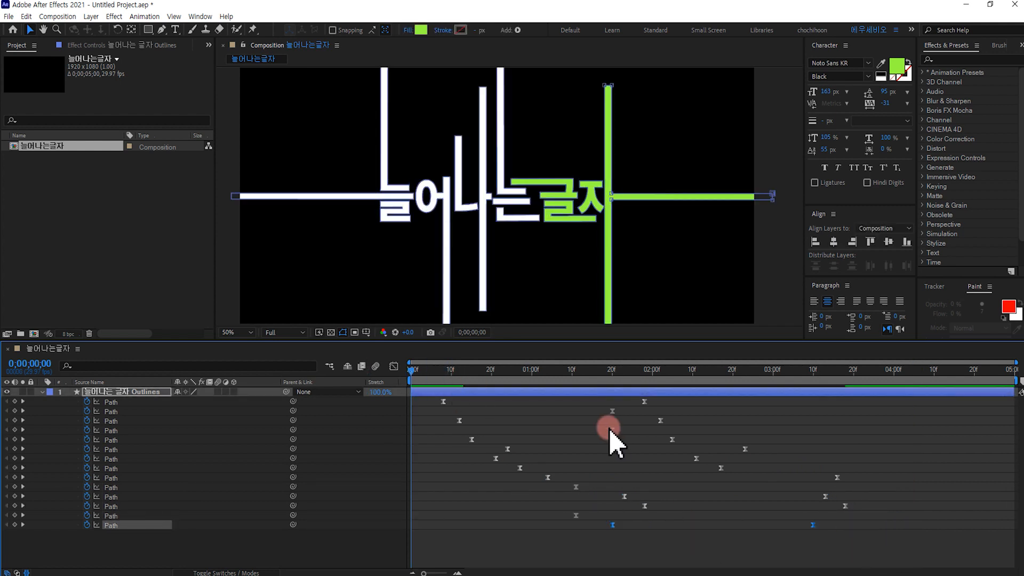
key("space")
key("space")
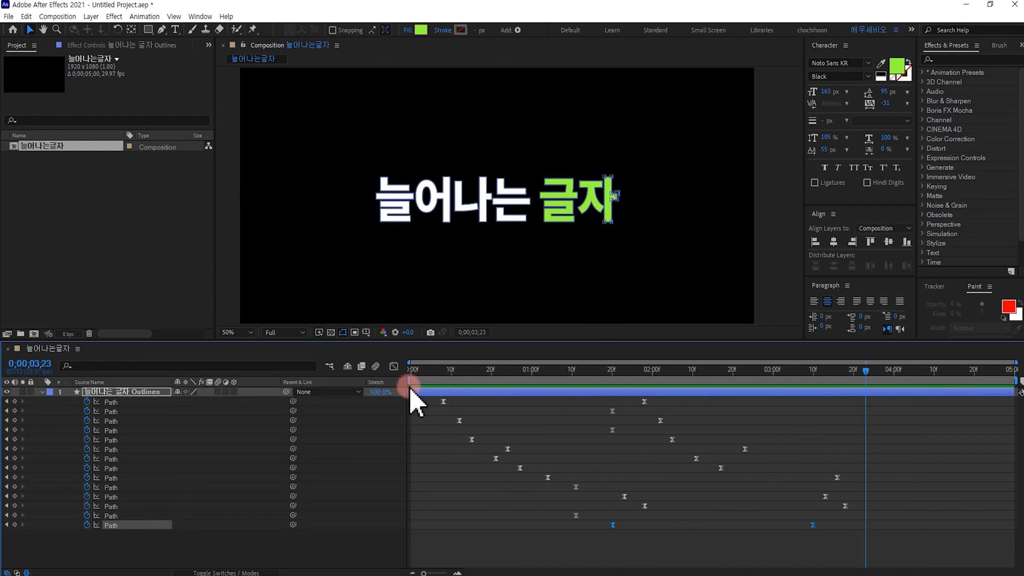
Collapse the outlines layer's keyframed properties and enlarge the composition view by shrinking the timeline.
left_click(115, 392)
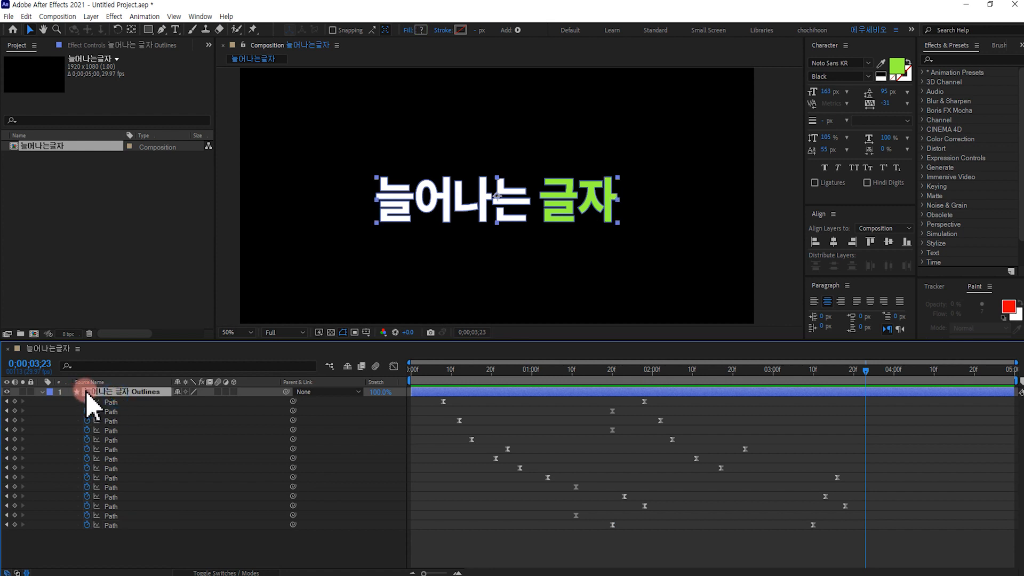
key("u")
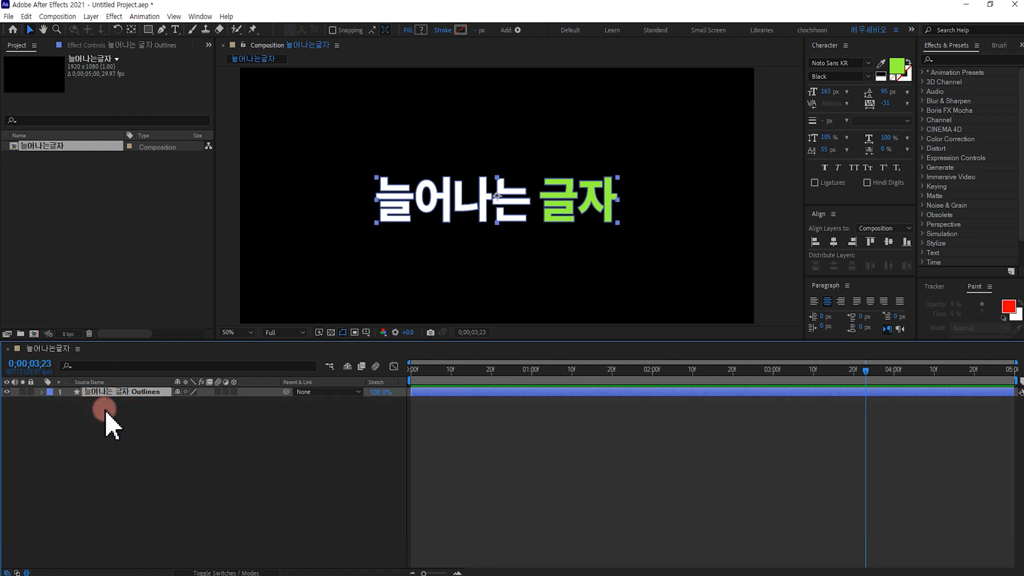
left_click_drag(242, 341, 239, 421)
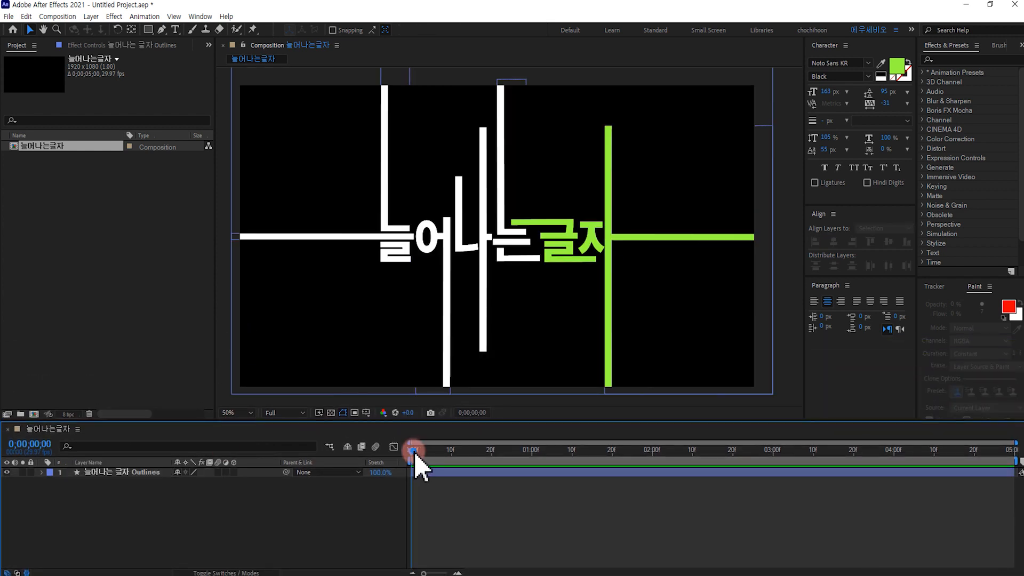
Set the outlines layer's Rotation to -29° at 0;00;00;00 and add a keyframe for it.
left_click_drag(414, 453, 393, 463)
left_click(128, 473)
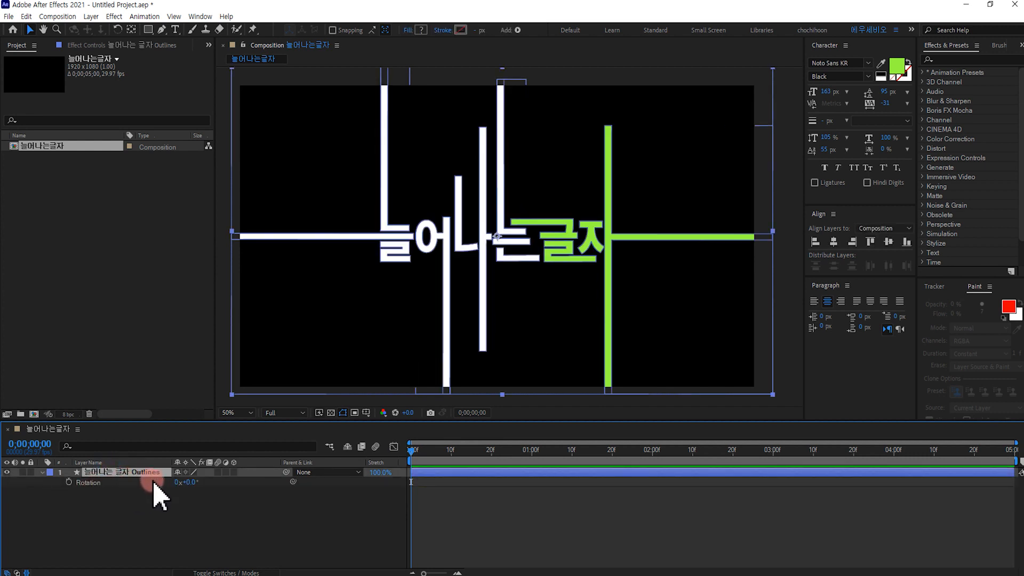
left_click(217, 507)
mouse_move(194, 484)
left_mouse_down()
mouse_move(206, 482)
mouse_move(179, 484)
left_mouse_up()
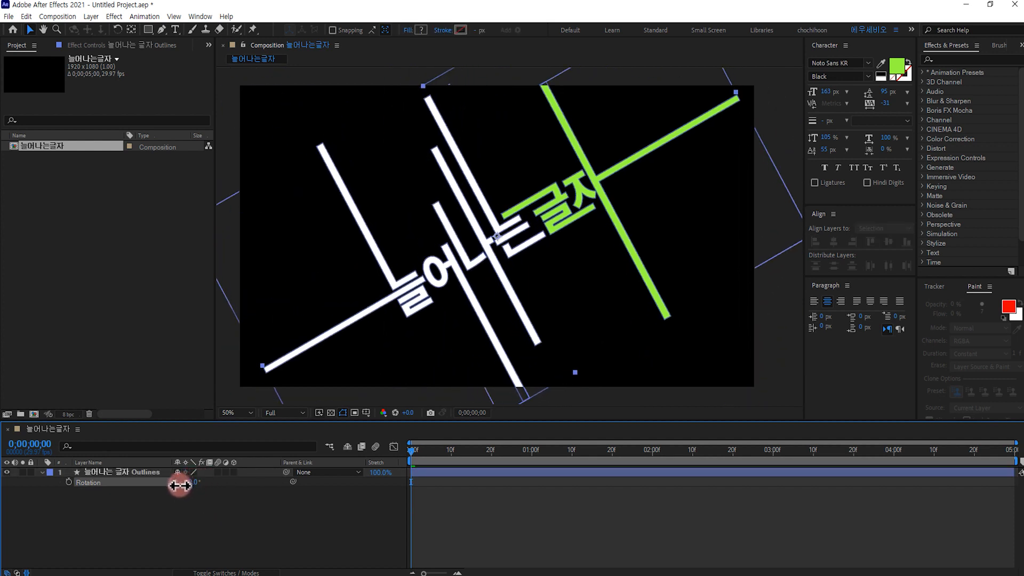
mouse_move(303, 567)
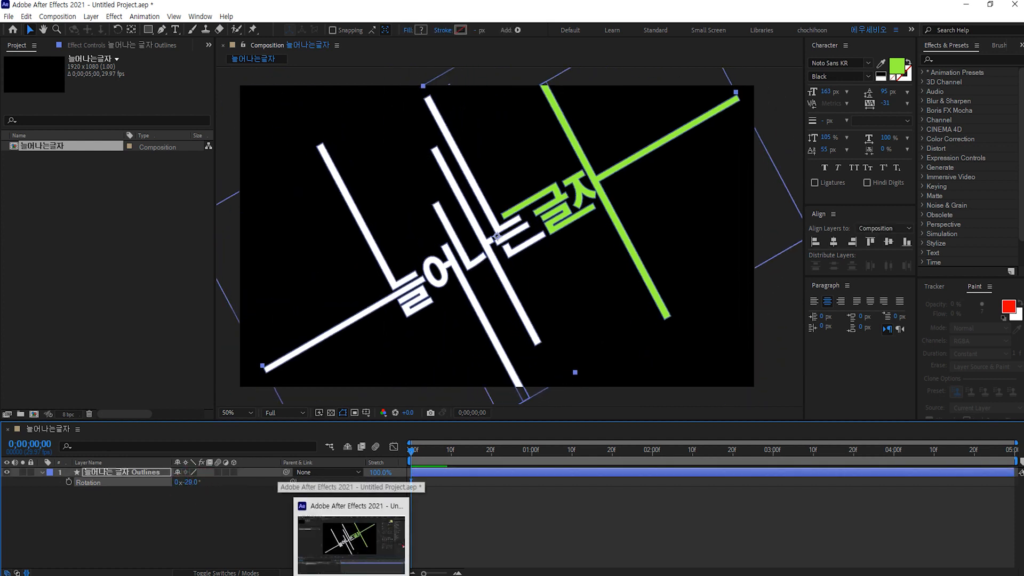
left_click(68, 481)
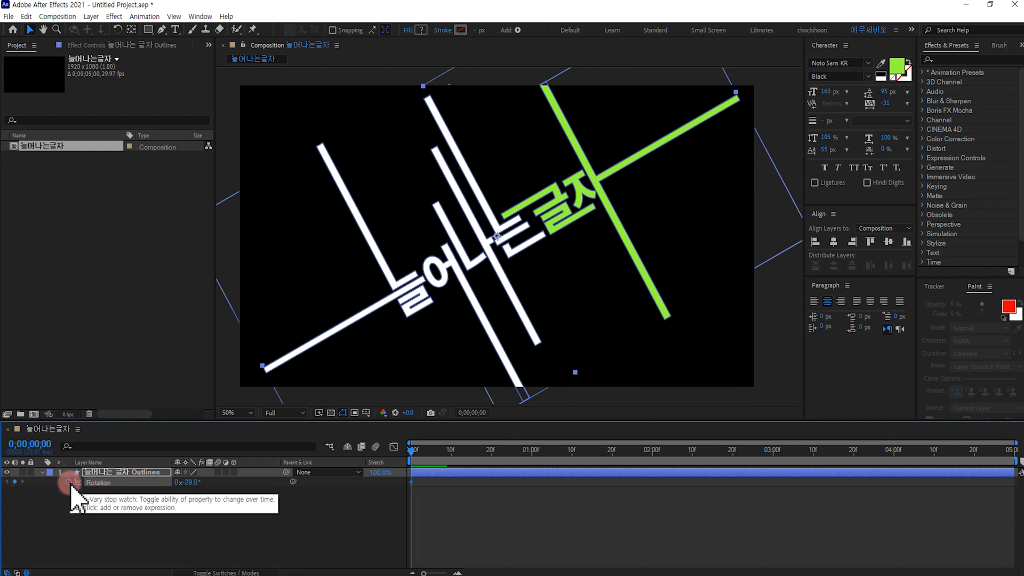
Add a Rotation keyframe of 0° at 0;00;01;20 so the outlines layer turns back to horizontal.
left_click(30, 443)
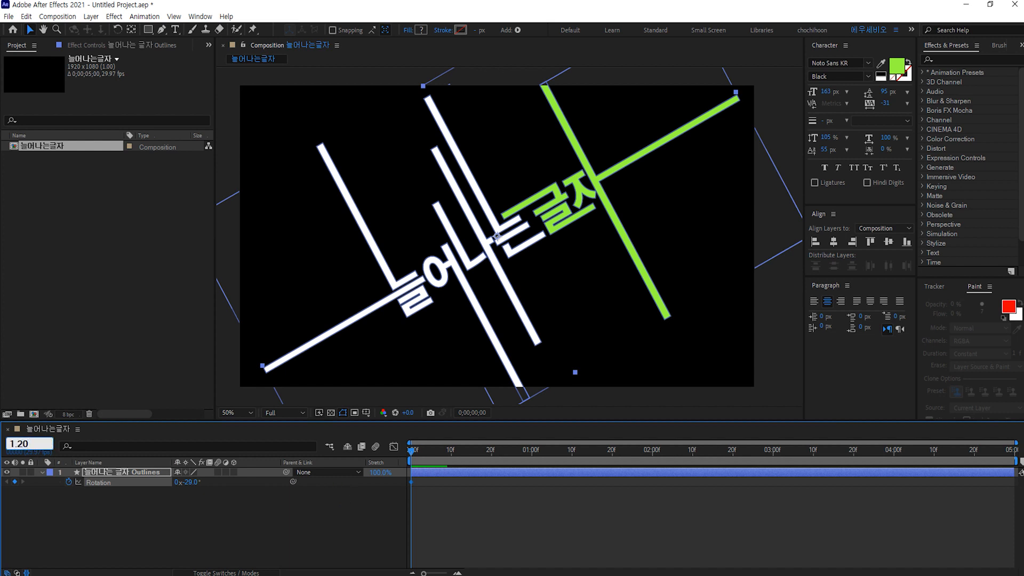
left_click(351, 529)
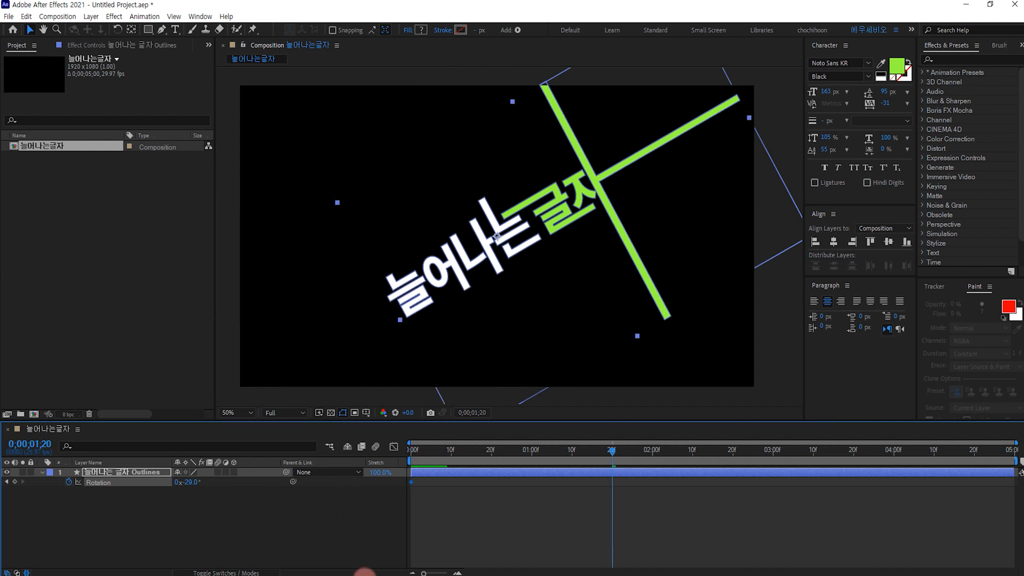
left_click(186, 511)
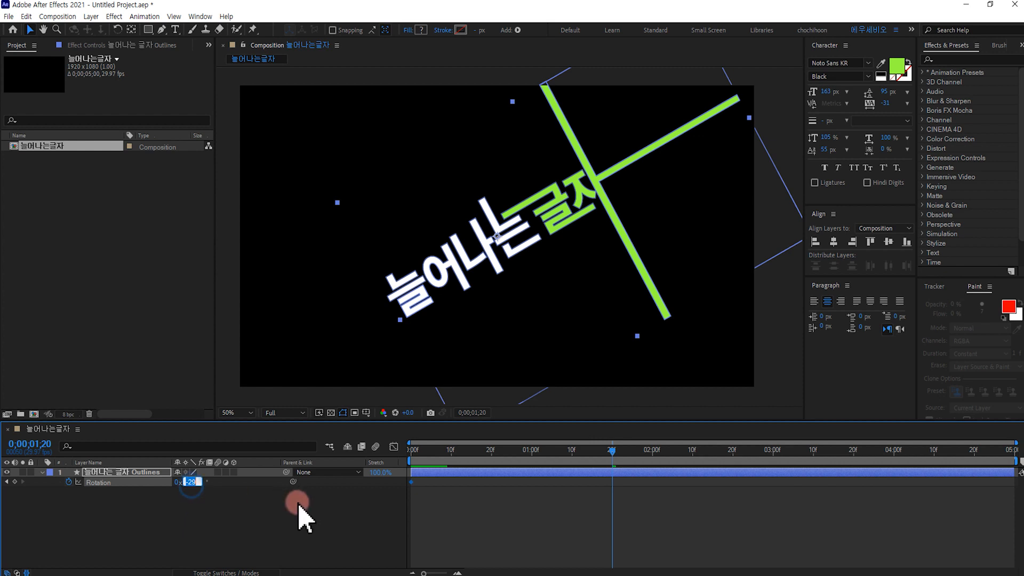
left_click(298, 506)
left_click(203, 513)
left_click(228, 515)
Set the outlines layer's Scale to 173% at 0;00;00;00 and add a keyframe for it.
key("Home")
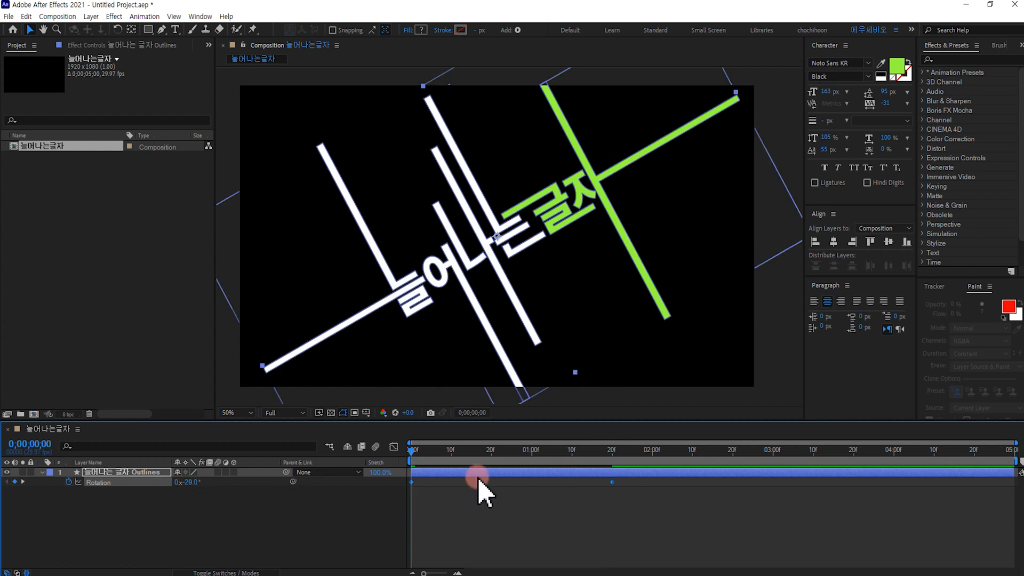
left_click(117, 483)
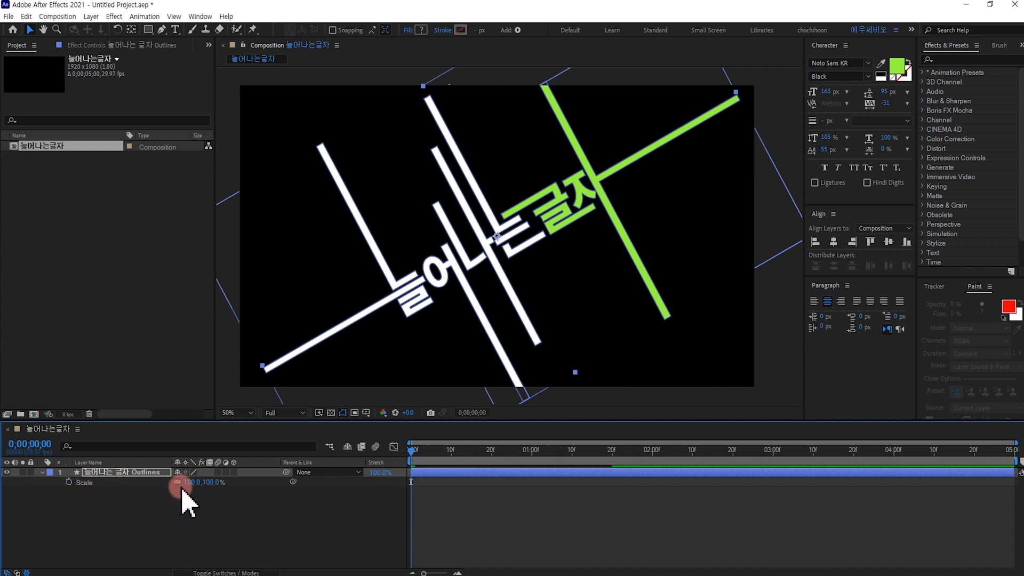
left_click_drag(209, 483, 241, 479)
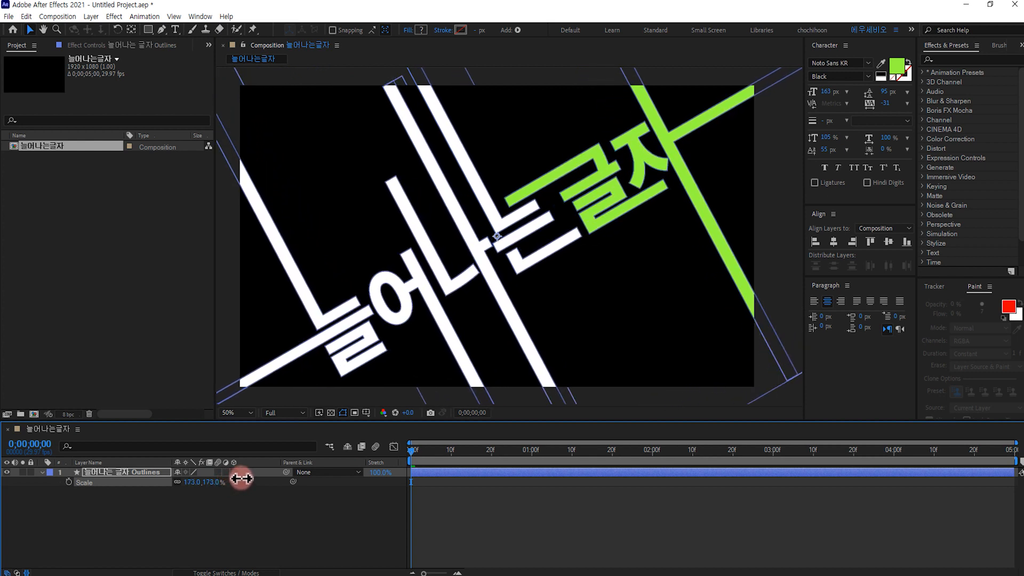
left_click(69, 483)
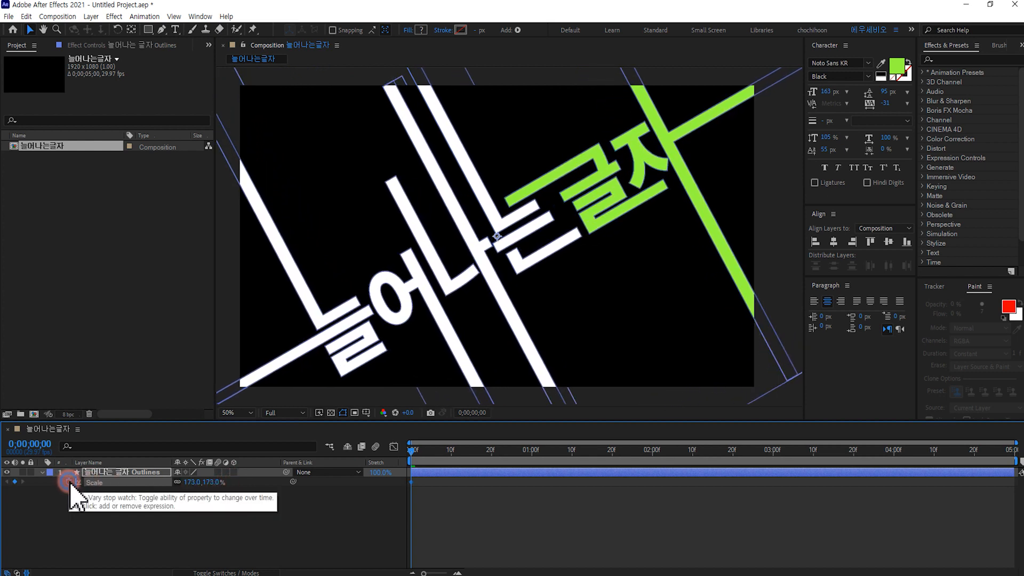
Add a Scale keyframe of 100% for the outlines layer at 0;00;01;20.
left_click(49, 445)
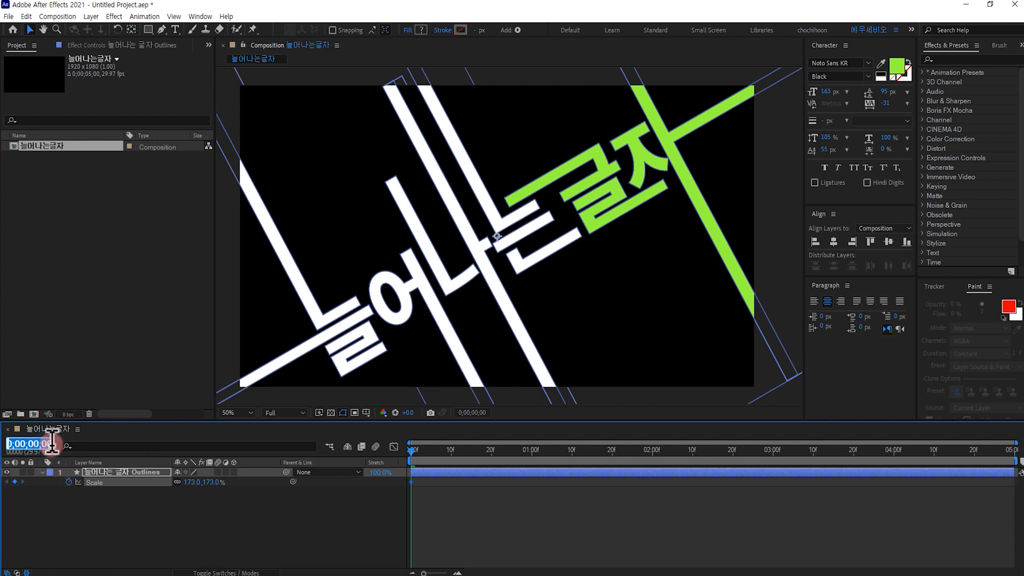
key("Return")
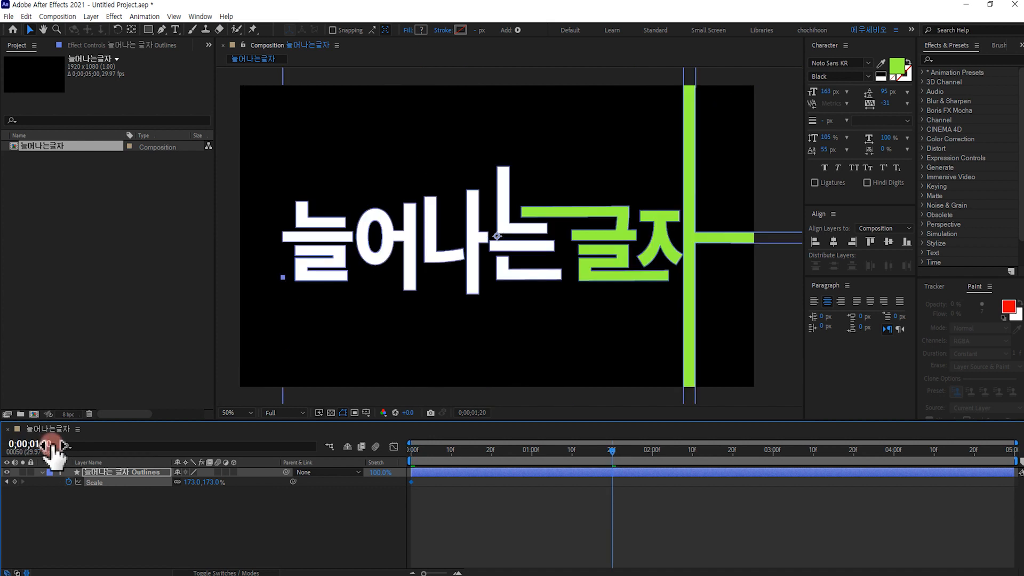
left_click(193, 481)
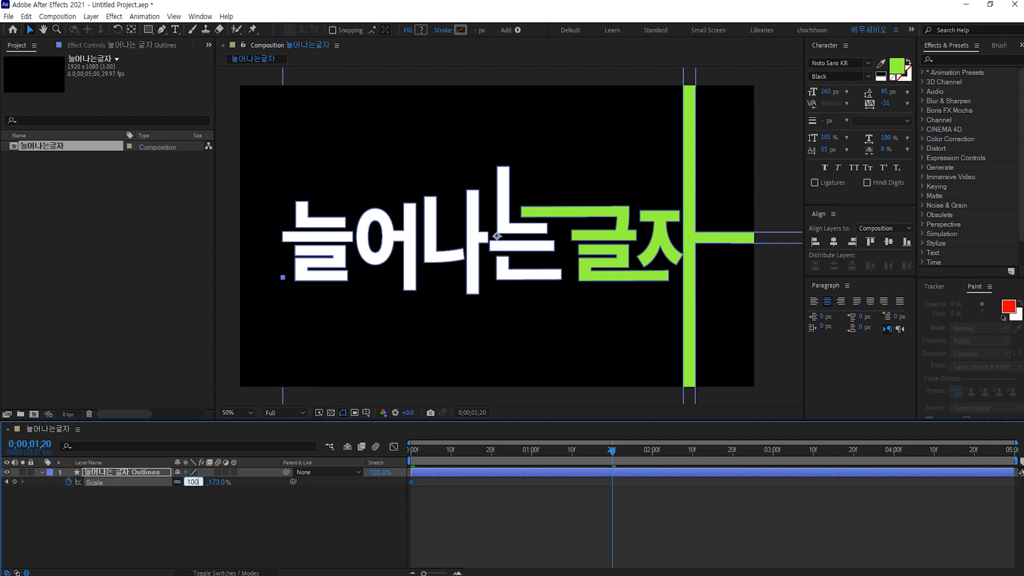
left_click(302, 505)
Preview the animation with rotation and scaling from the start of the composition.
key("Home")
left_click(495, 560)
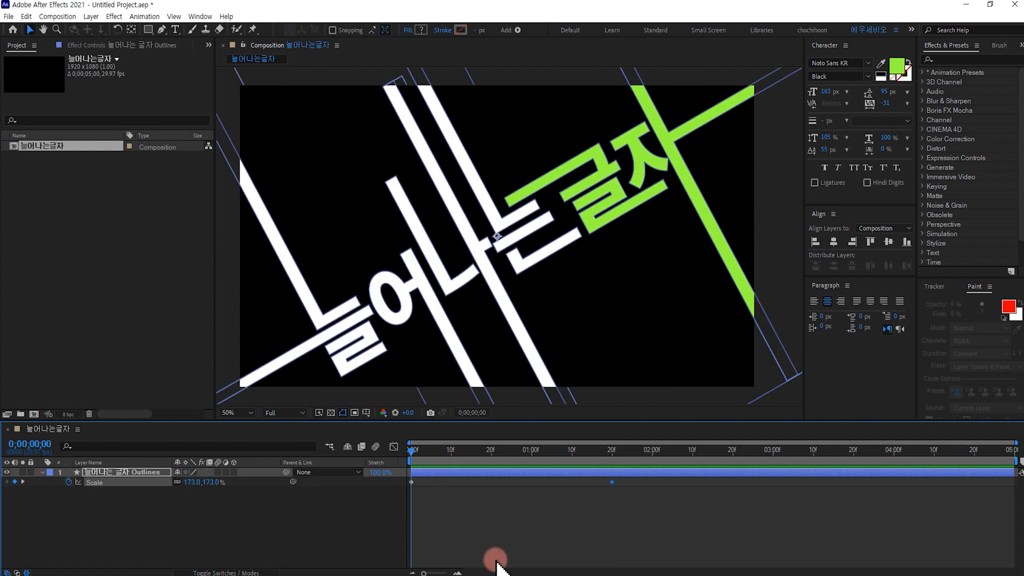
key("space")
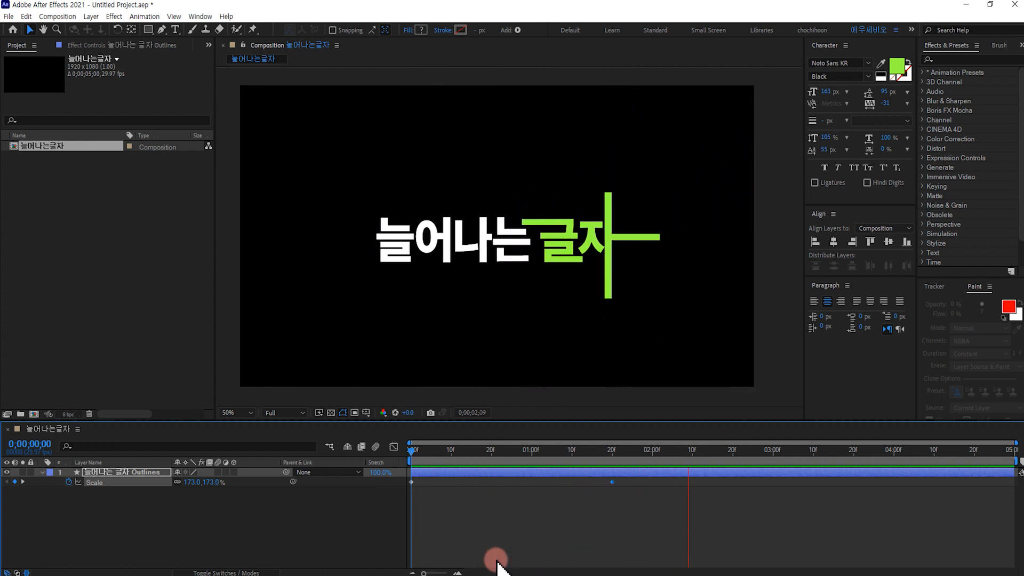
key("space")
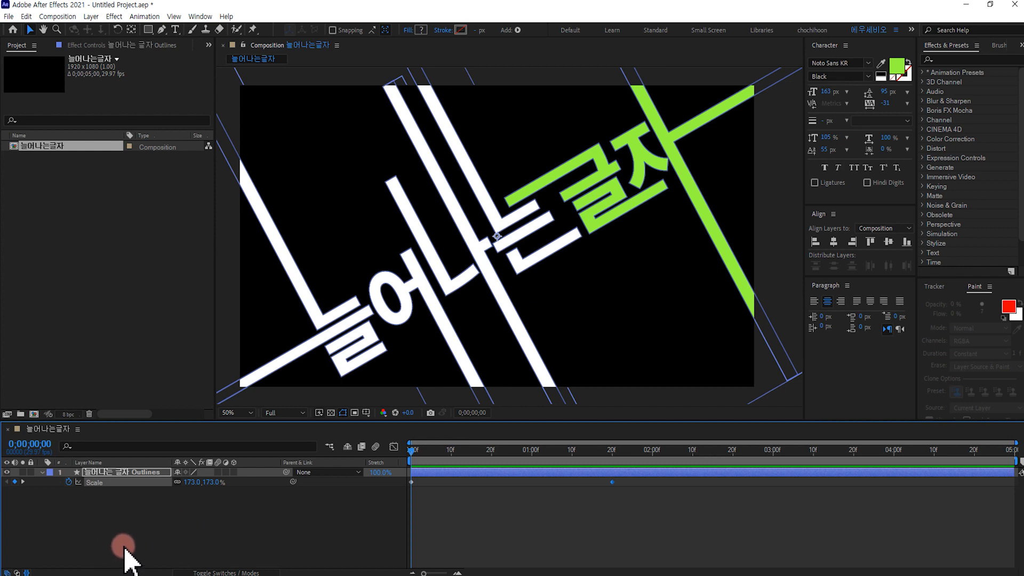
Create a full-frame deep orange solid layer in the composition.
right_click(204, 521)
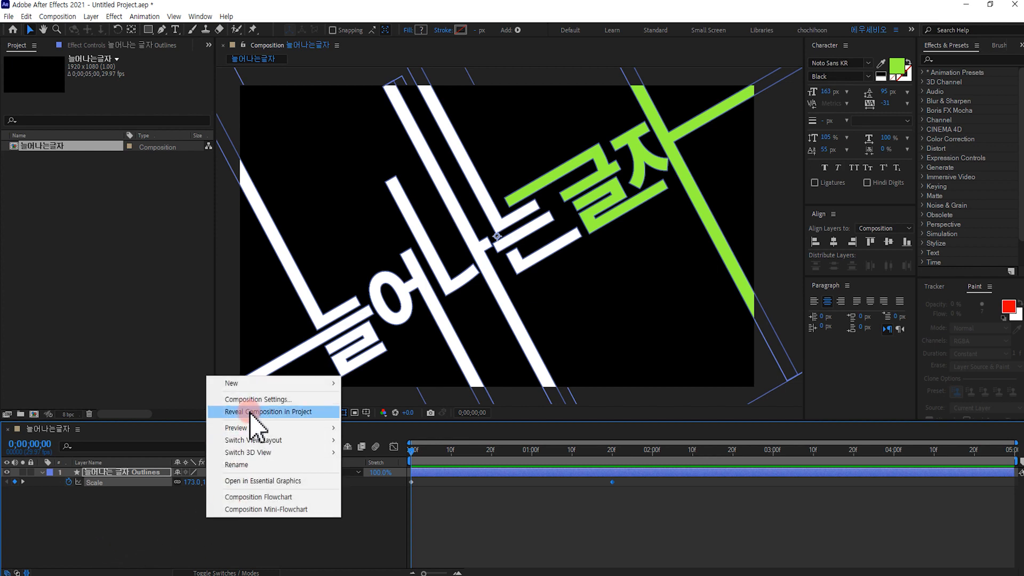
mouse_move(336, 384)
left_click(366, 411)
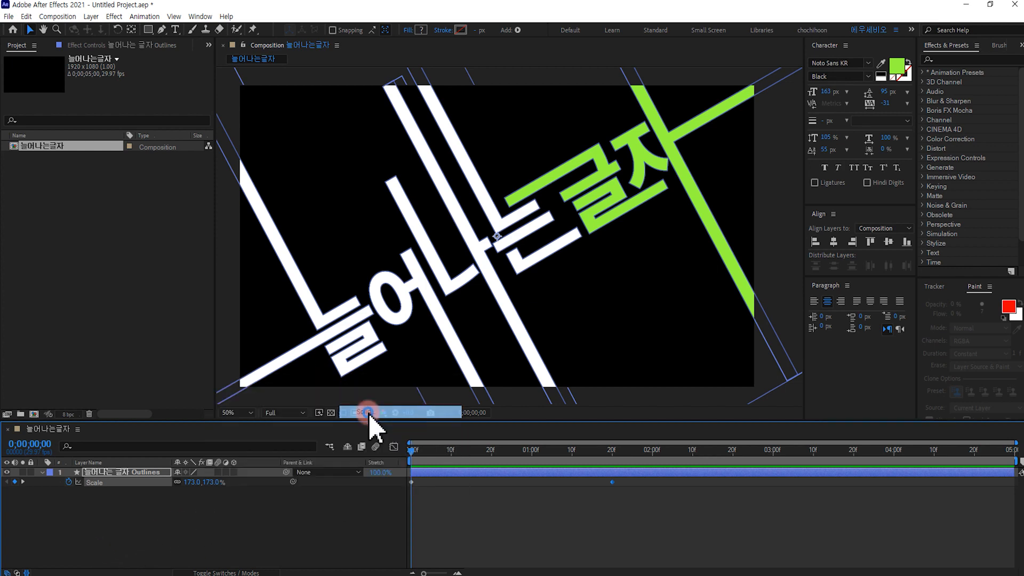
left_click(552, 359)
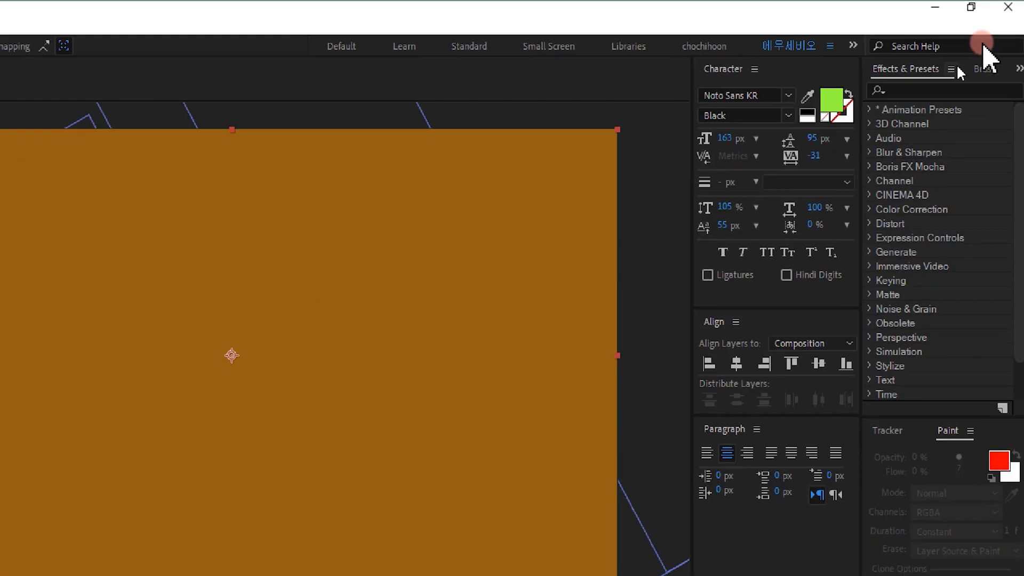
Find the Gradient Ramp effect by searching for "ramp" and apply it to the orange solid.
left_click(916, 89)
type("ramp")
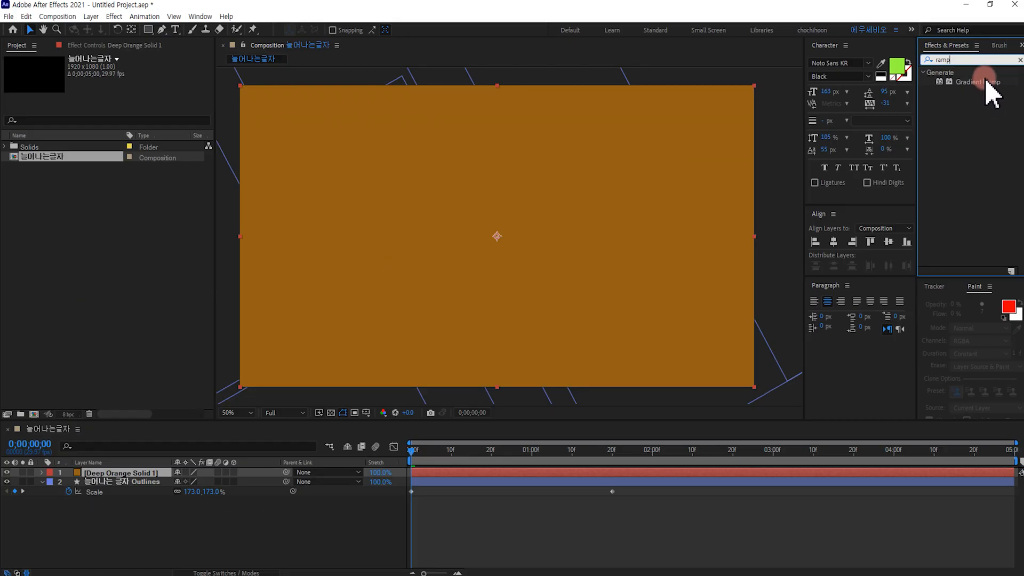
left_click(985, 83)
left_click_drag(527, 286, 148, 476)
Place the Gradient Ramp's start at the composition's centre, about 966,534, and set its start color to salmon pink F08787.
left_click(39, 81)
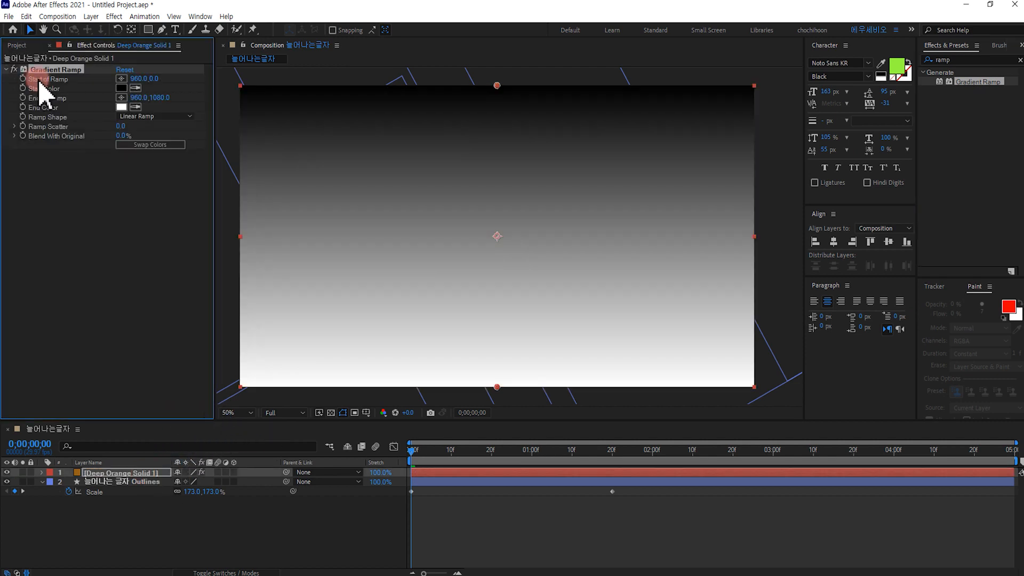
left_click(120, 80)
left_click(498, 235)
left_click(122, 88)
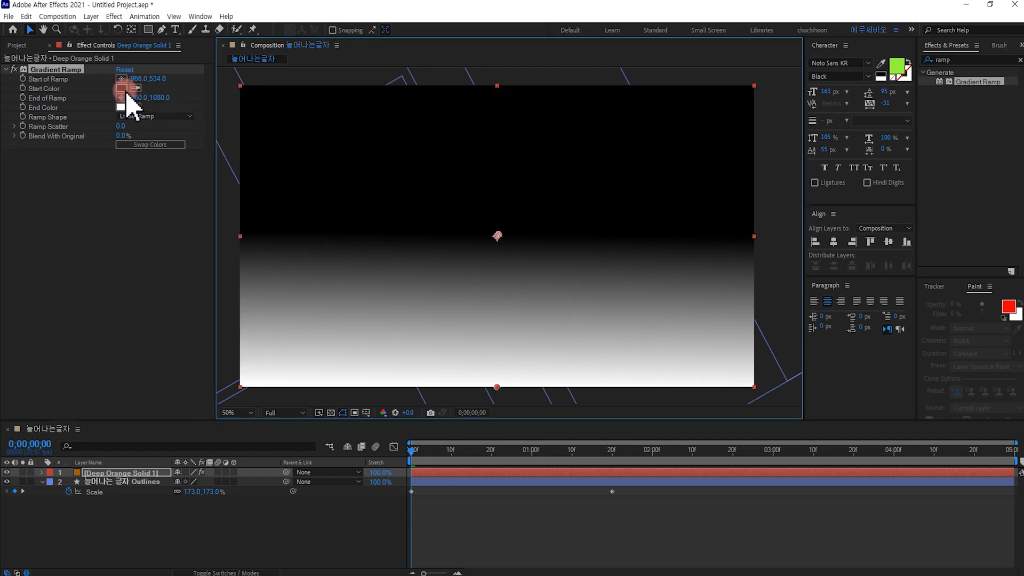
left_click_drag(605, 139, 594, 114)
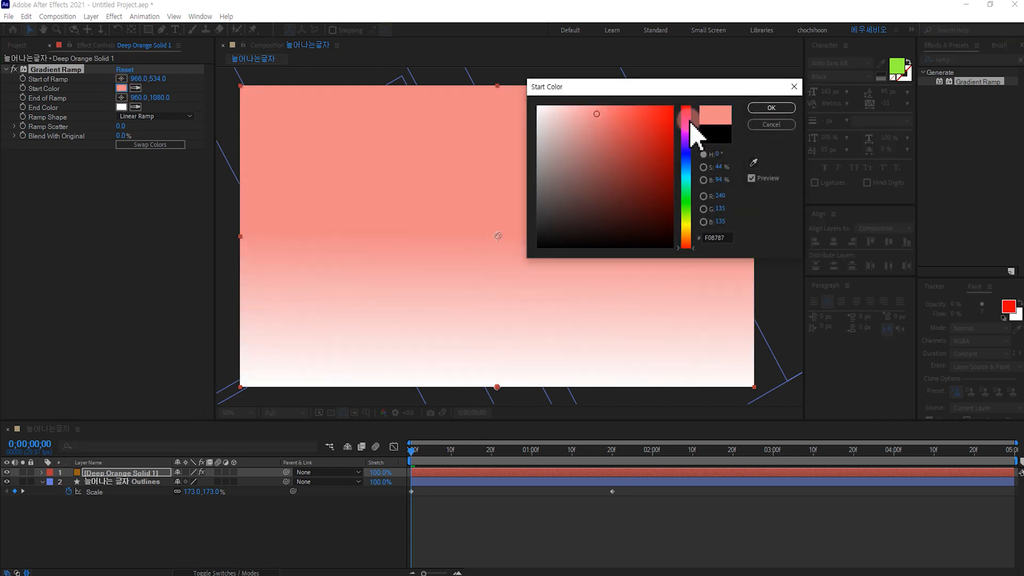
left_click(771, 107)
Set the Gradient Ramp's end color to a dark reddish brown.
left_click(48, 110)
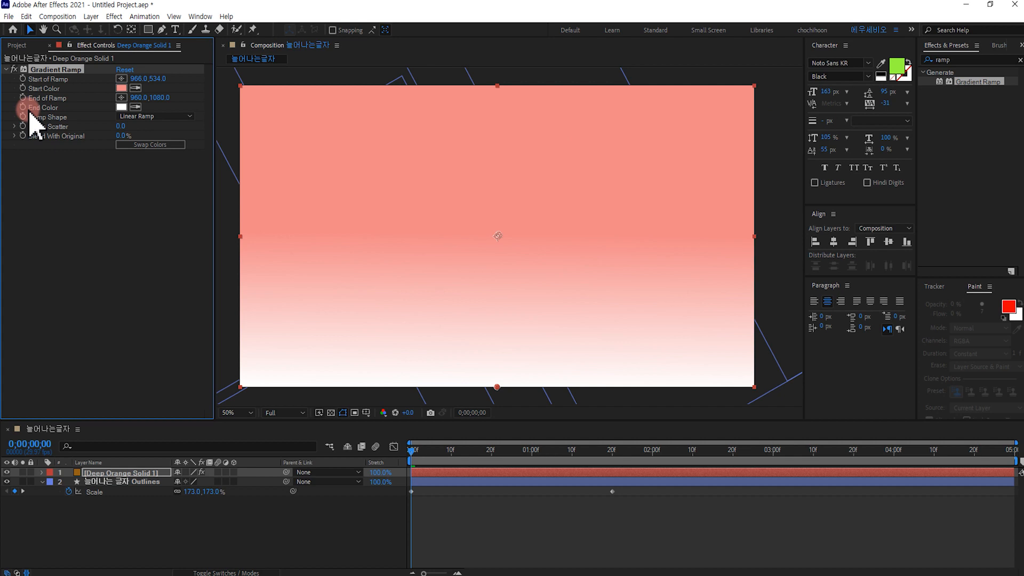
left_click(121, 108)
left_click_drag(590, 178, 595, 192)
left_click(770, 108)
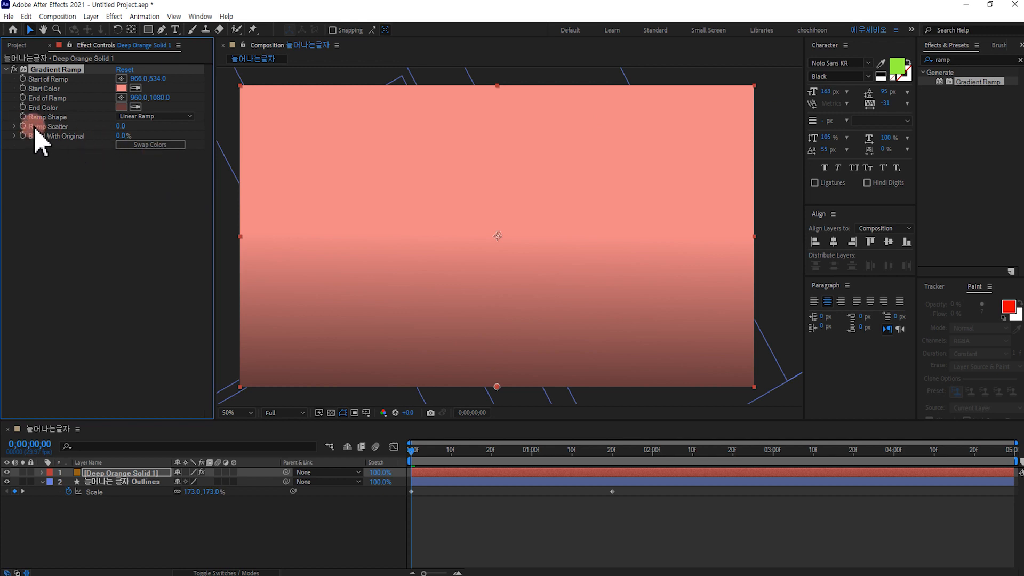
Change the ramp shape to Radial Ramp and place its end just outside the frame's left edge, at about -54,546.
left_click(149, 117)
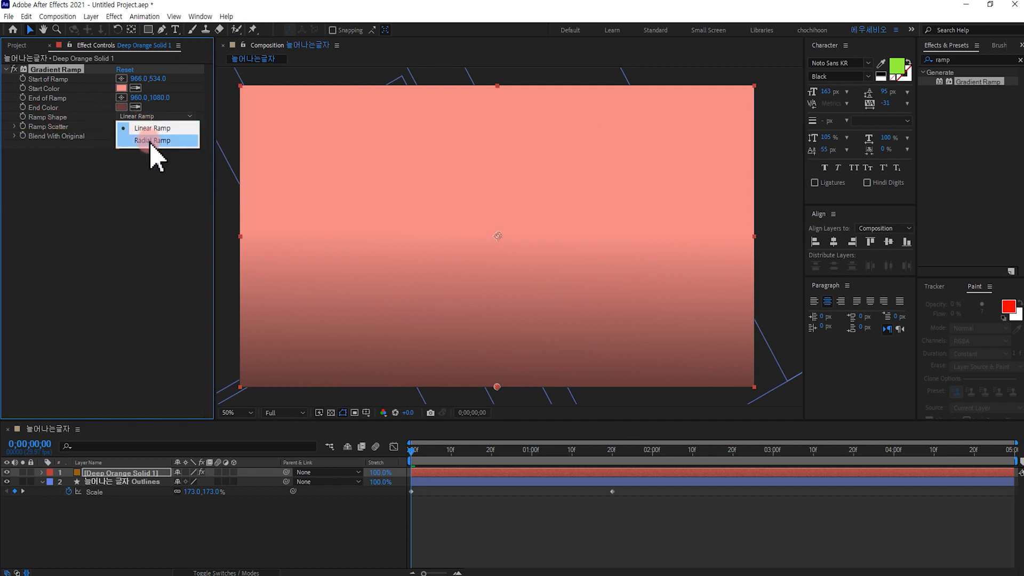
left_click(153, 141)
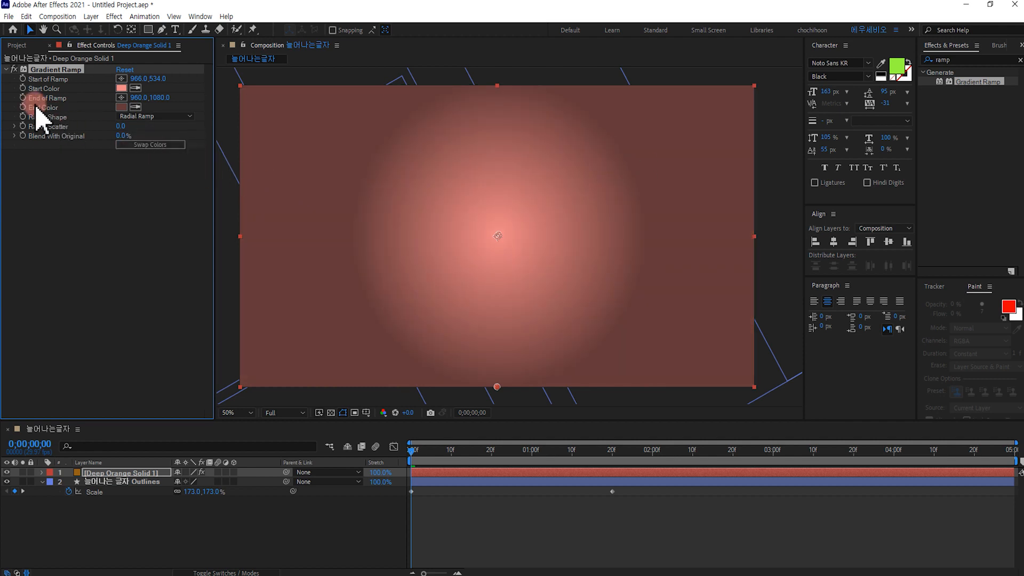
left_click(122, 98)
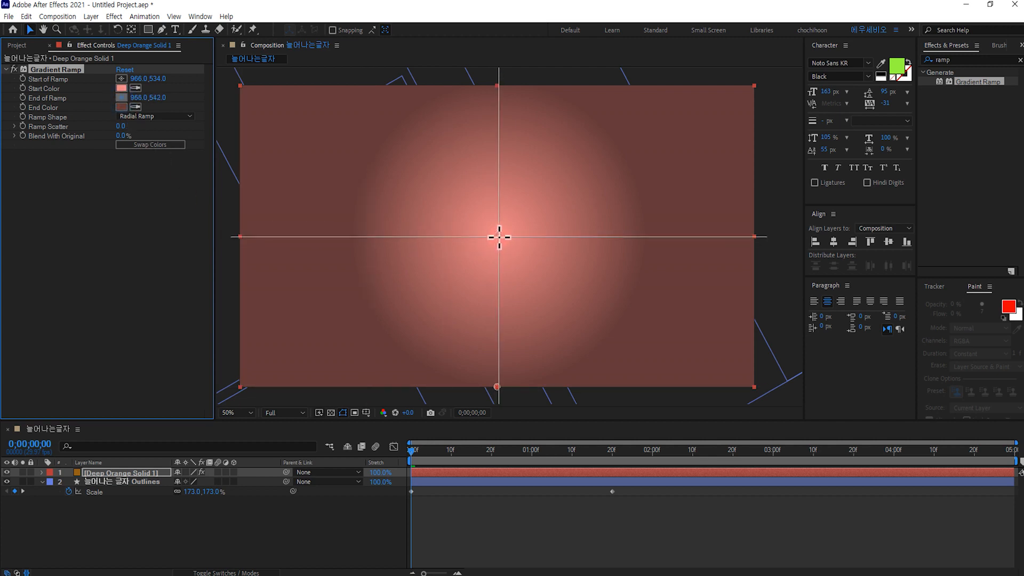
left_click(230, 238)
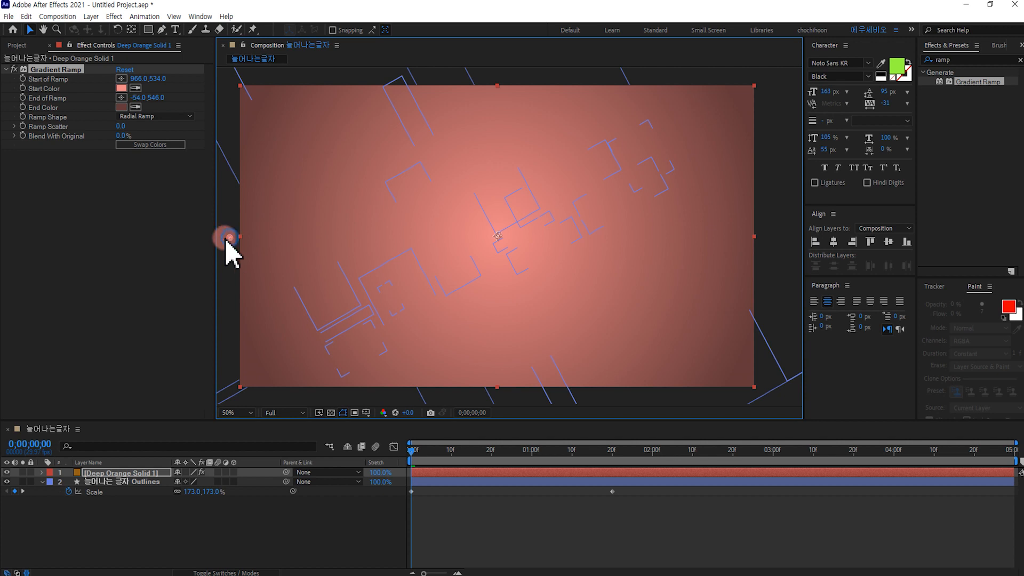
Move the Gradient Ramp's end farther outside the frame's left edge, to about -384,538.
left_click_drag(211, 238, 228, 239)
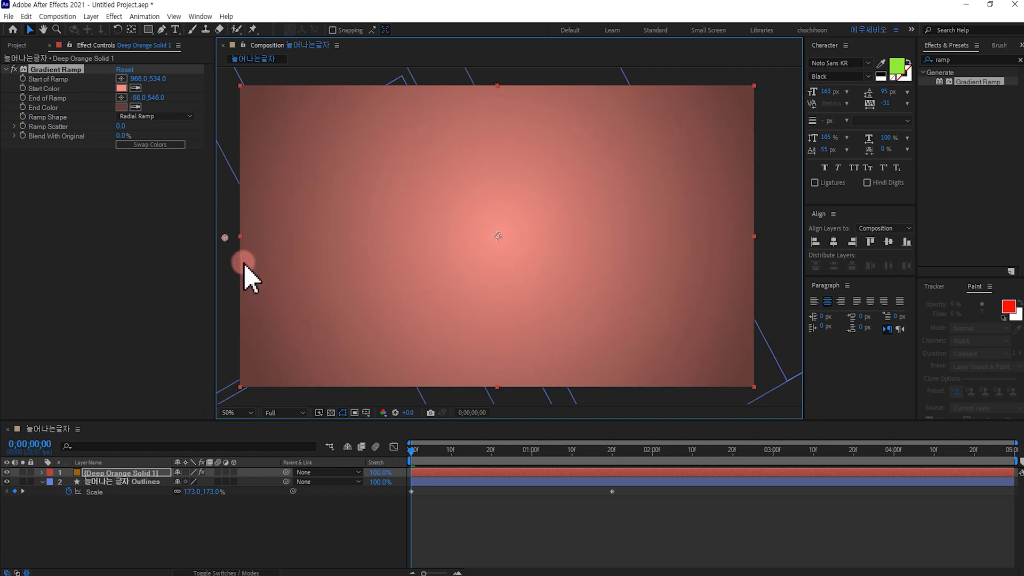
key("comma")
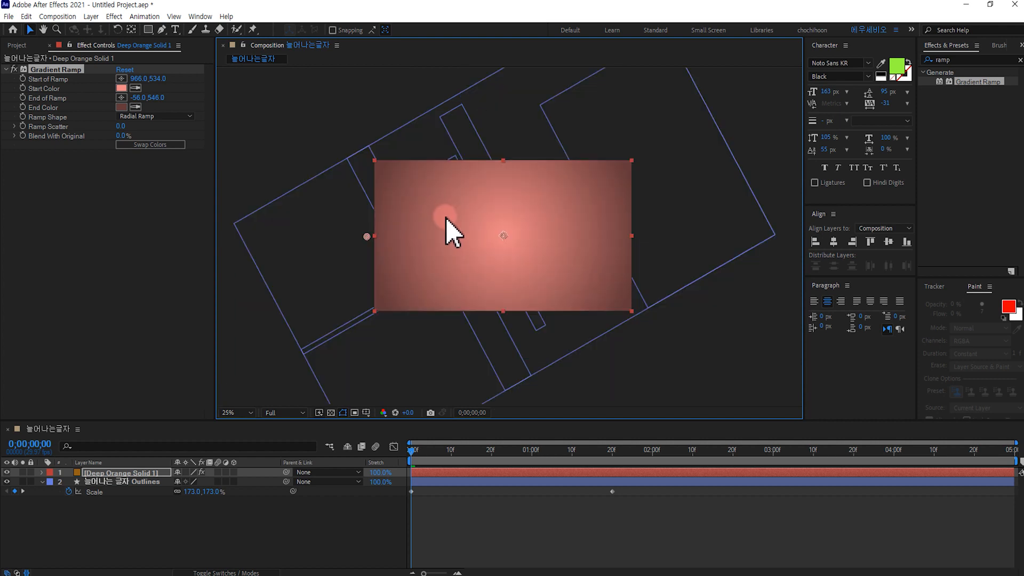
left_click(369, 237)
left_click_drag(362, 235, 323, 235)
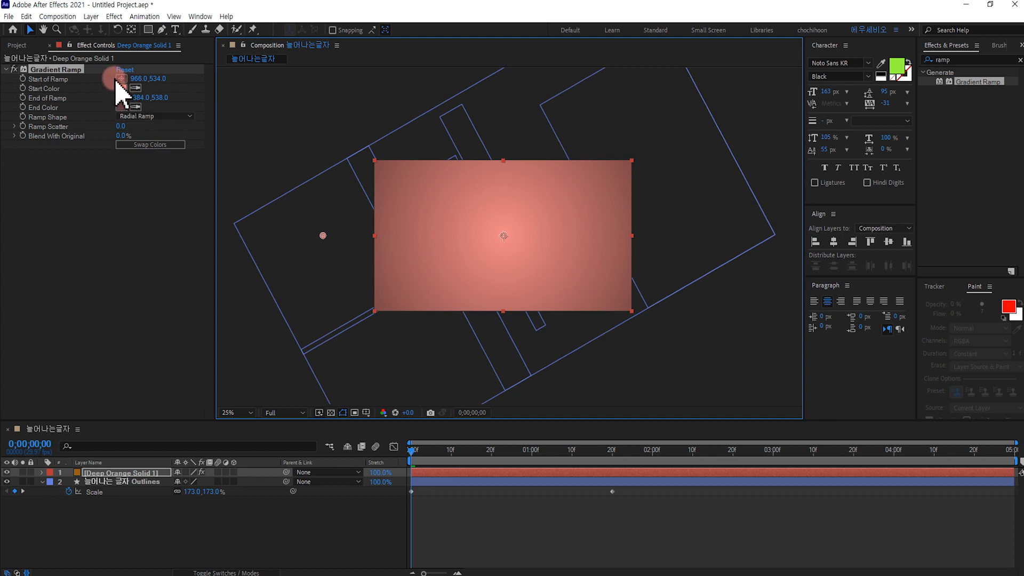
Re-place the Gradient Ramp's start at the composition's centre, 964,548, and its end level with it far outside the left edge, about -396,548.
left_click(121, 79)
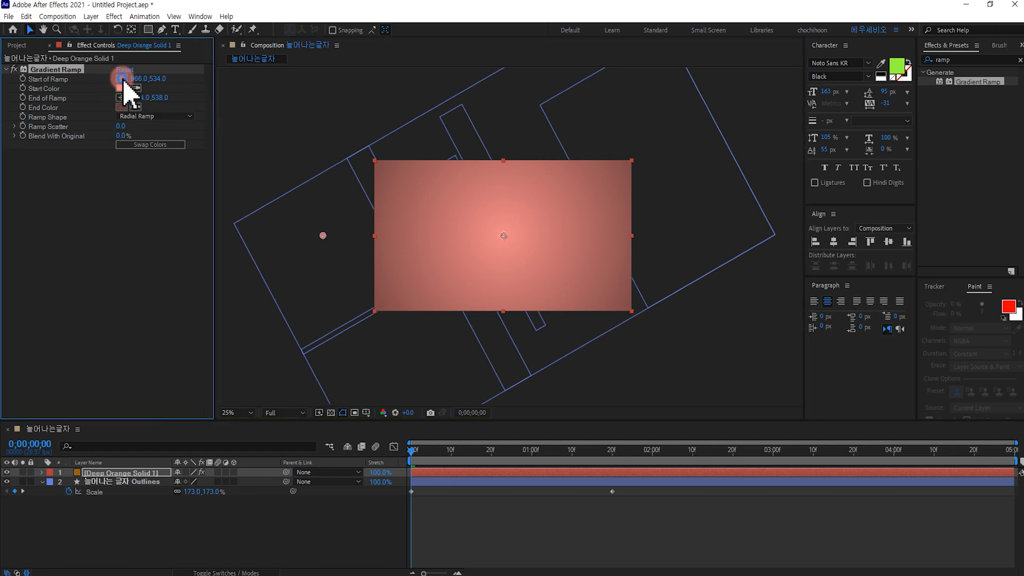
left_click(504, 236)
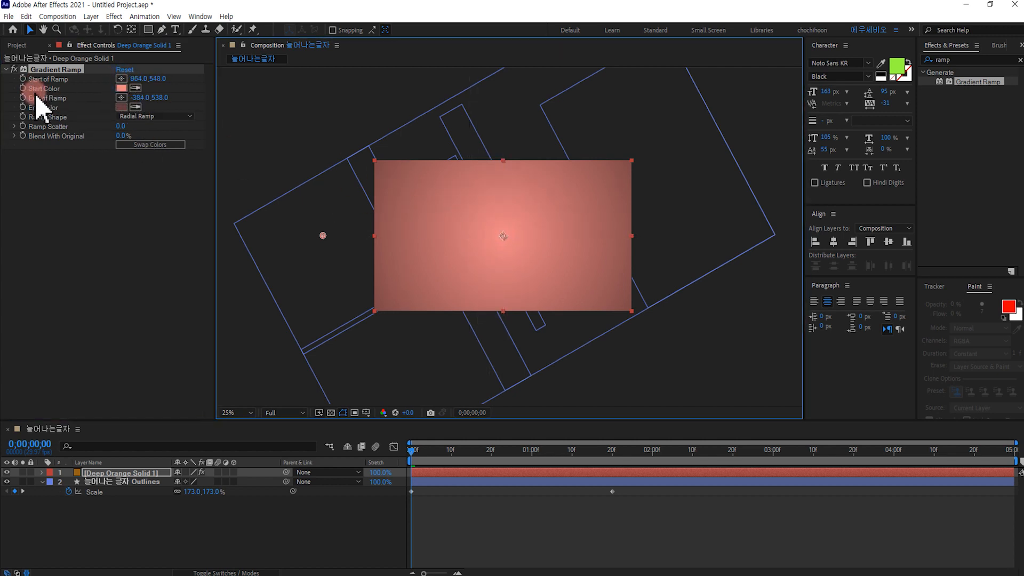
left_click(121, 97)
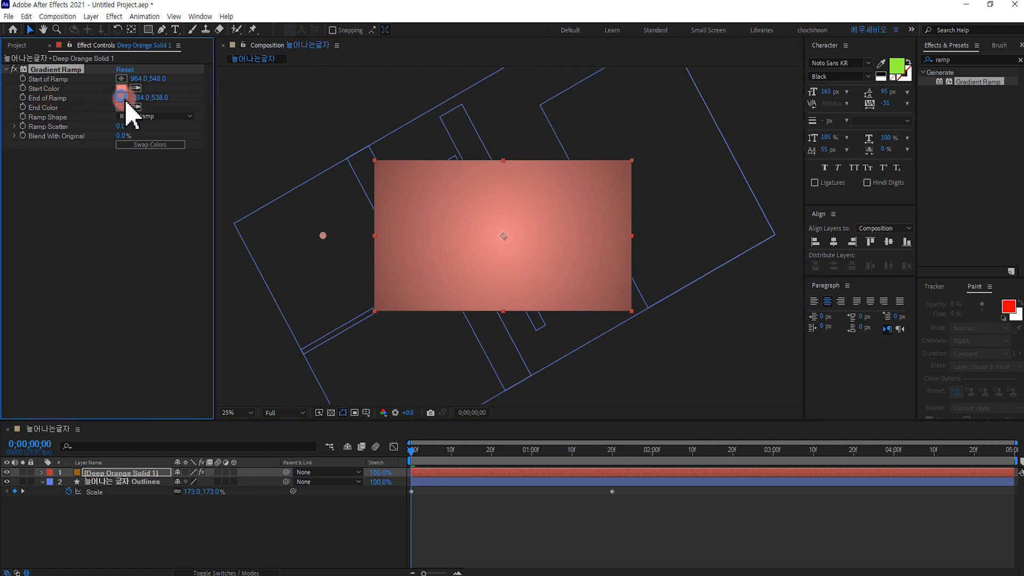
left_click(346, 248)
left_click_drag(345, 250, 317, 228)
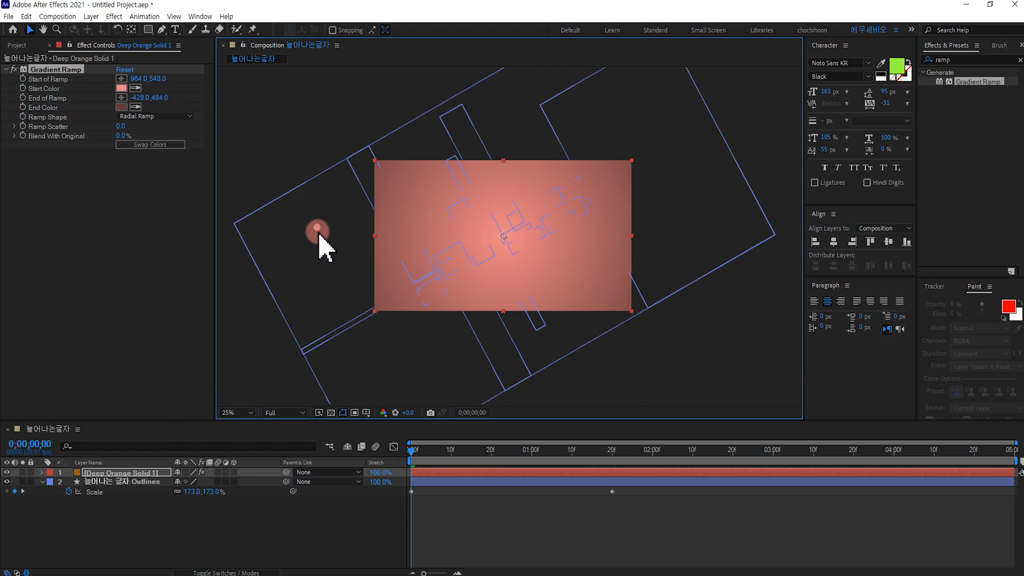
Move the orange solid layer beneath the 늘어나는 글자 Outlines layer and deselect it.
left_click(193, 491)
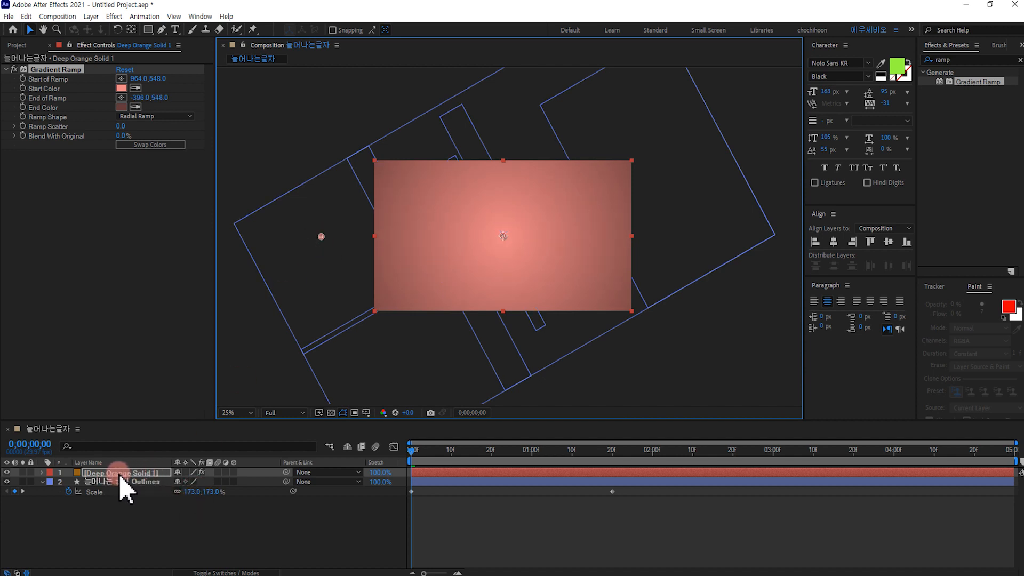
left_click_drag(141, 477, 136, 496)
left_click(267, 526)
Fit the composition to the viewer and preview the text animation over the gradient background.
left_click(239, 413)
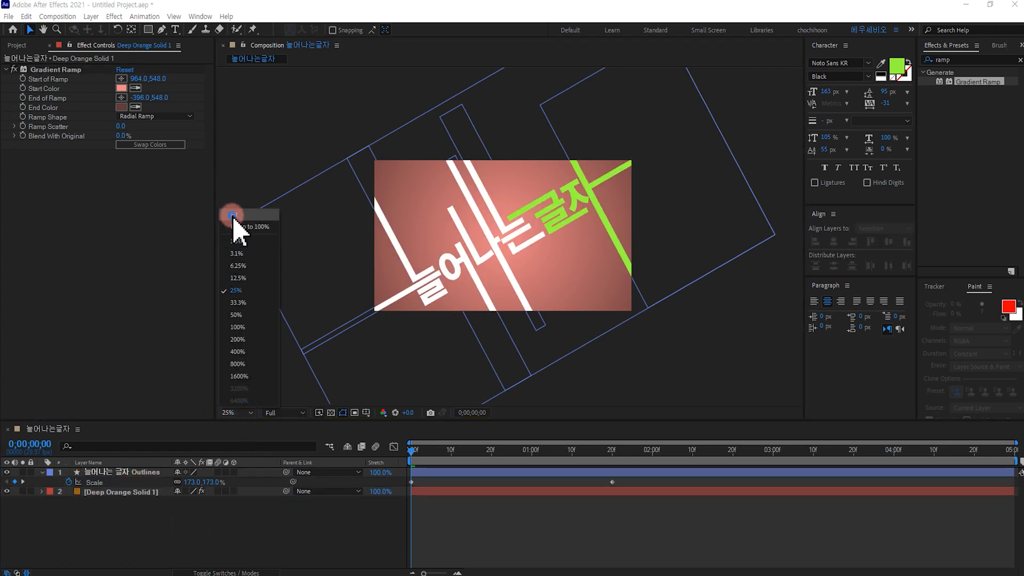
left_click(236, 225)
left_click(394, 544)
key("space")
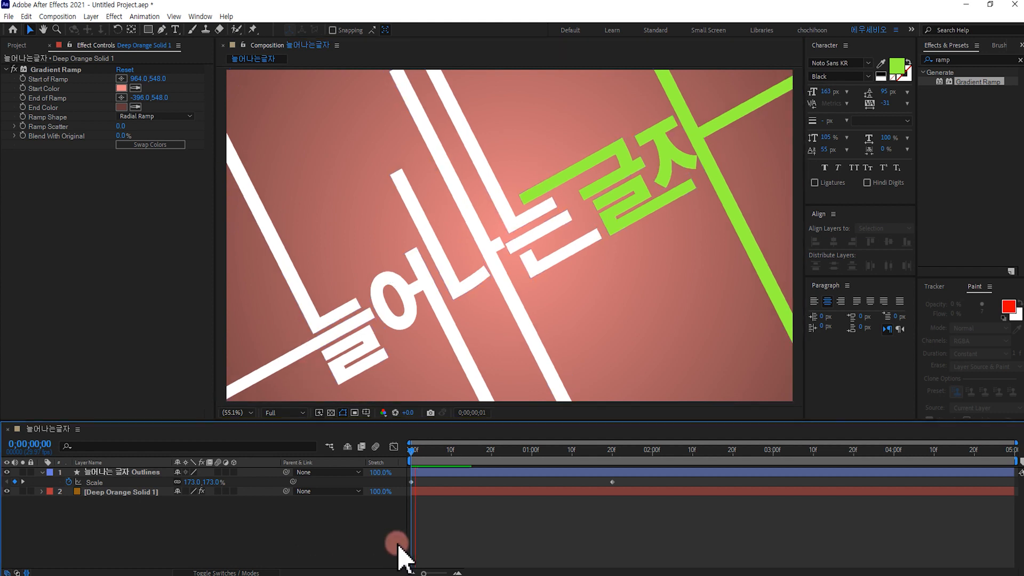